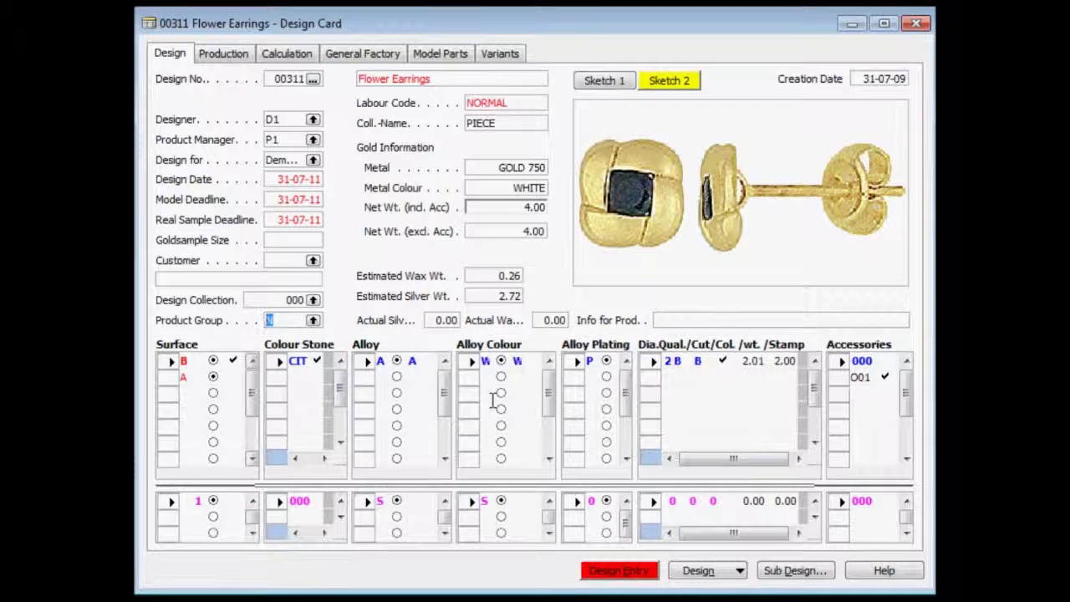
Step: Review the Flower Earrings card's general fields: design number, description, designer, product manager, model deadline and customer
left_click(284, 77)
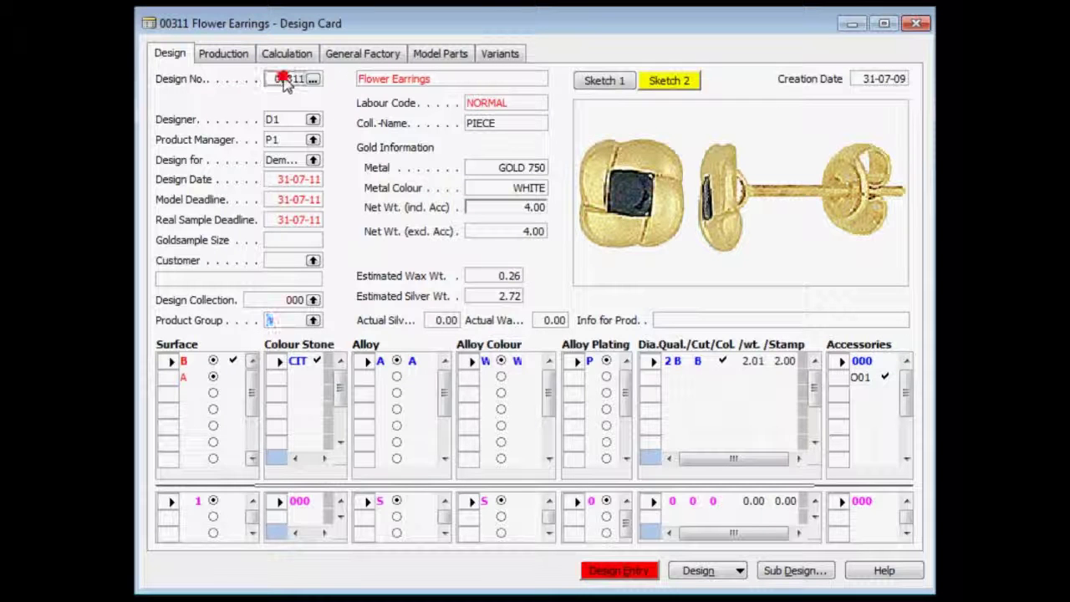
left_click(390, 78)
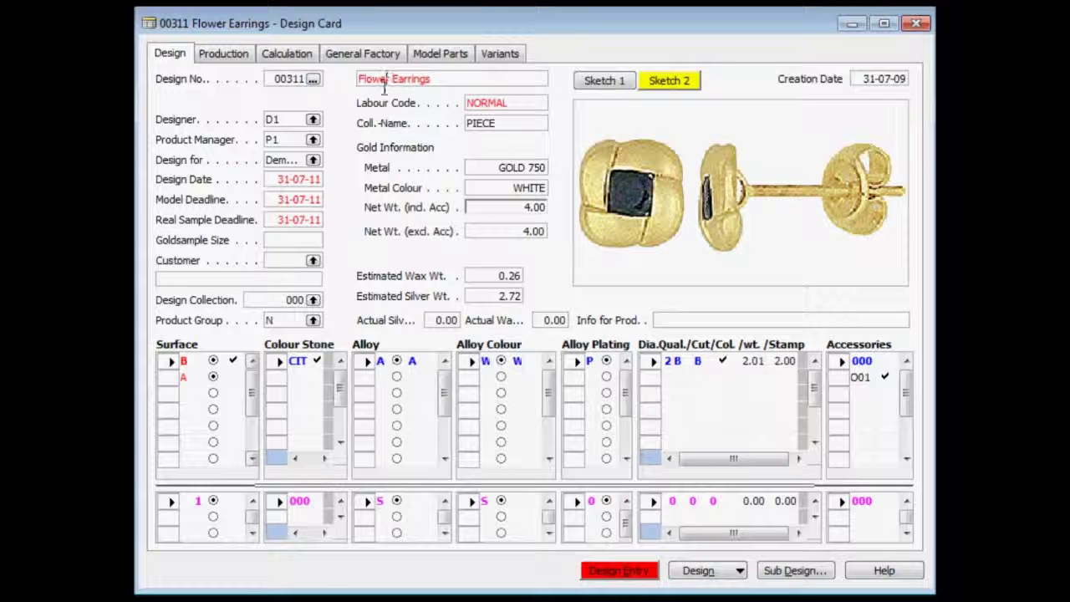
left_click(290, 117)
left_click(283, 140)
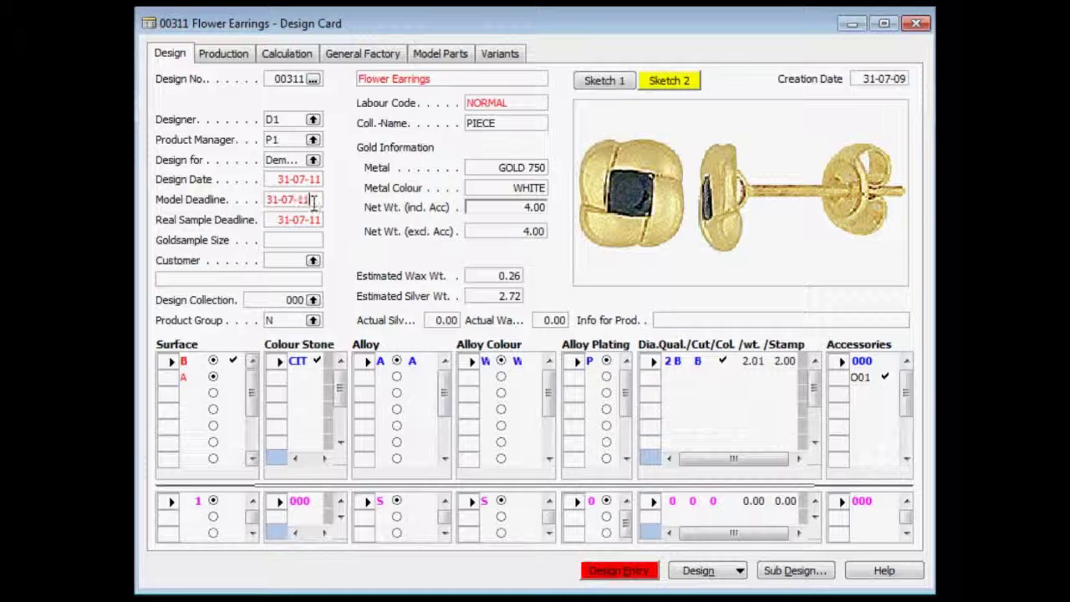
left_click(279, 261)
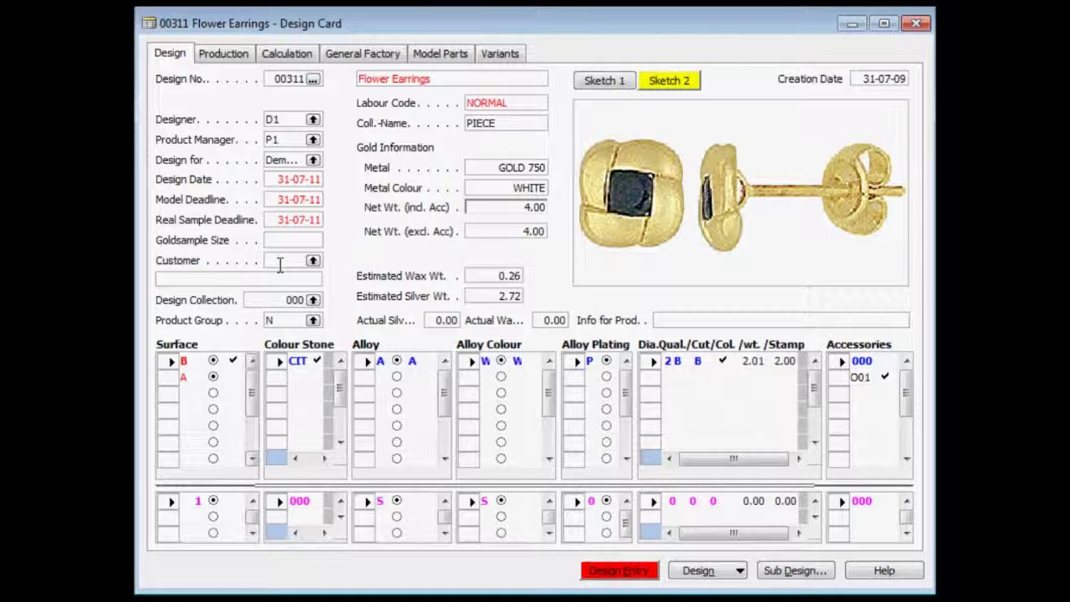
Step: Review the labour code, metal, metal colour, net weight including accessories, and the estimated wax and silver weights
left_click(505, 104)
left_click(491, 171)
left_click(493, 187)
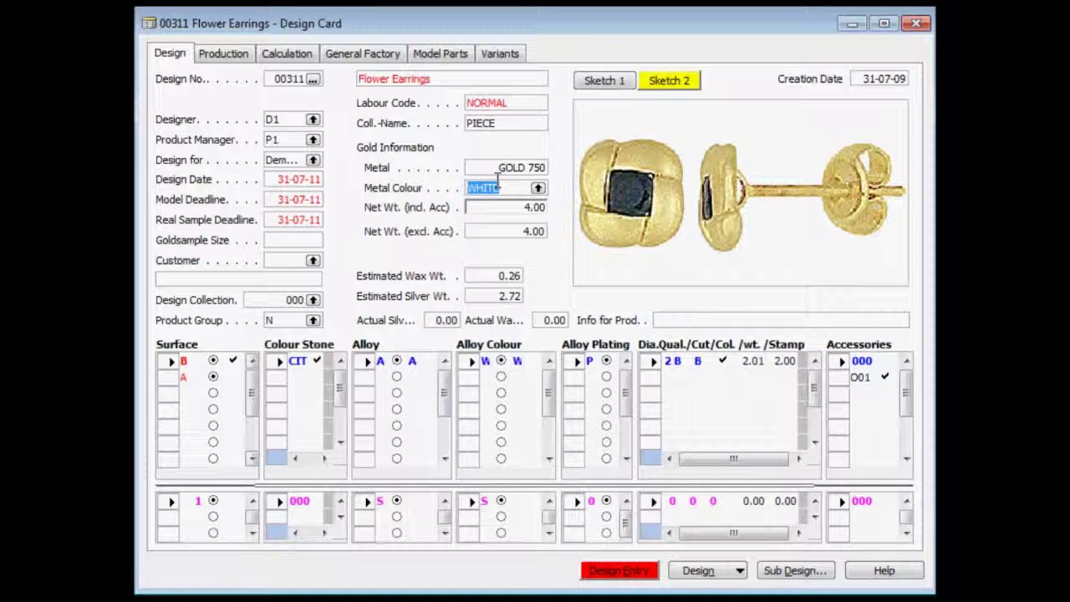
left_click(500, 207)
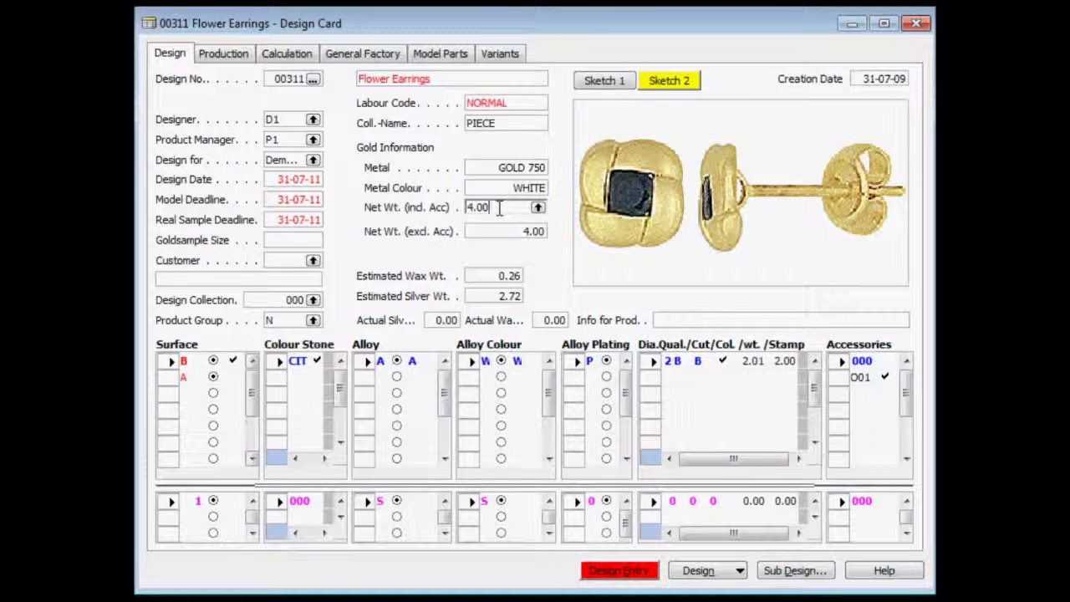
left_click(508, 279)
left_click(506, 299)
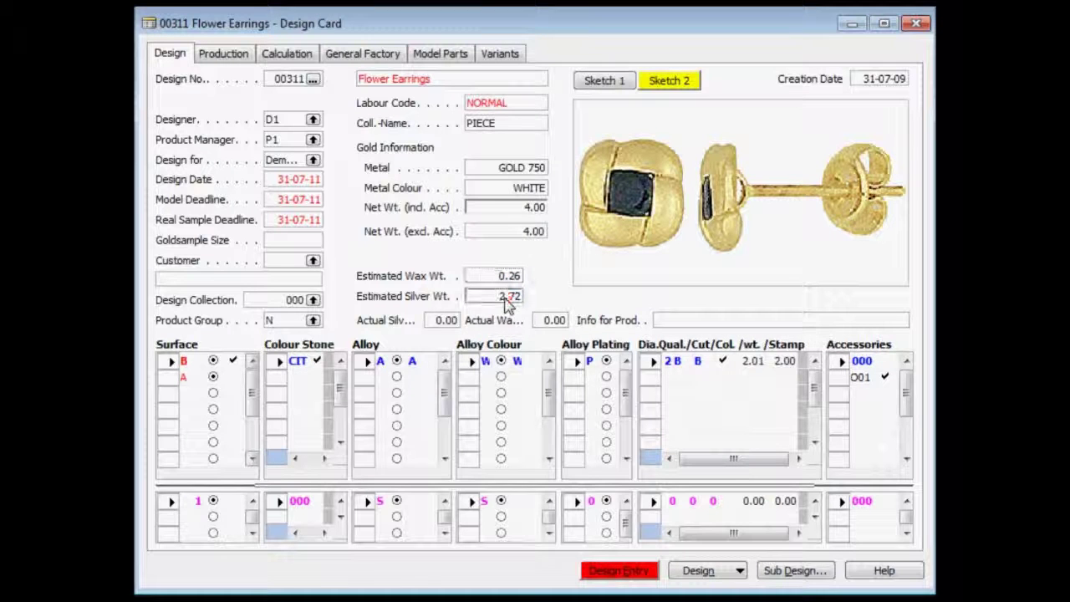
left_click(525, 207)
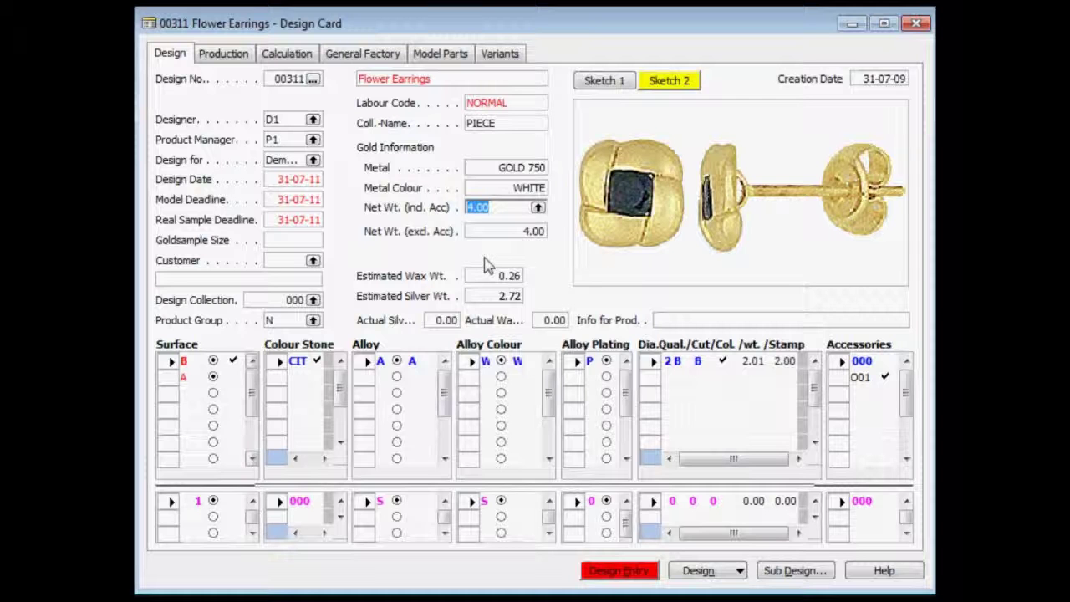
Step: Look through the available design collections and product groups without changing the card's selections
left_click(314, 302)
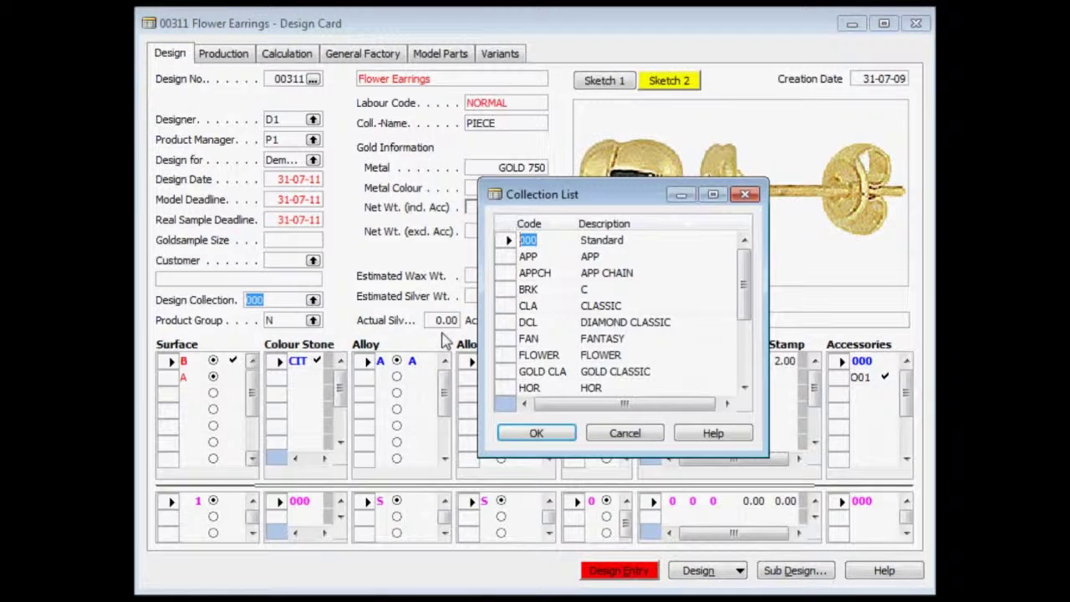
key("Escape")
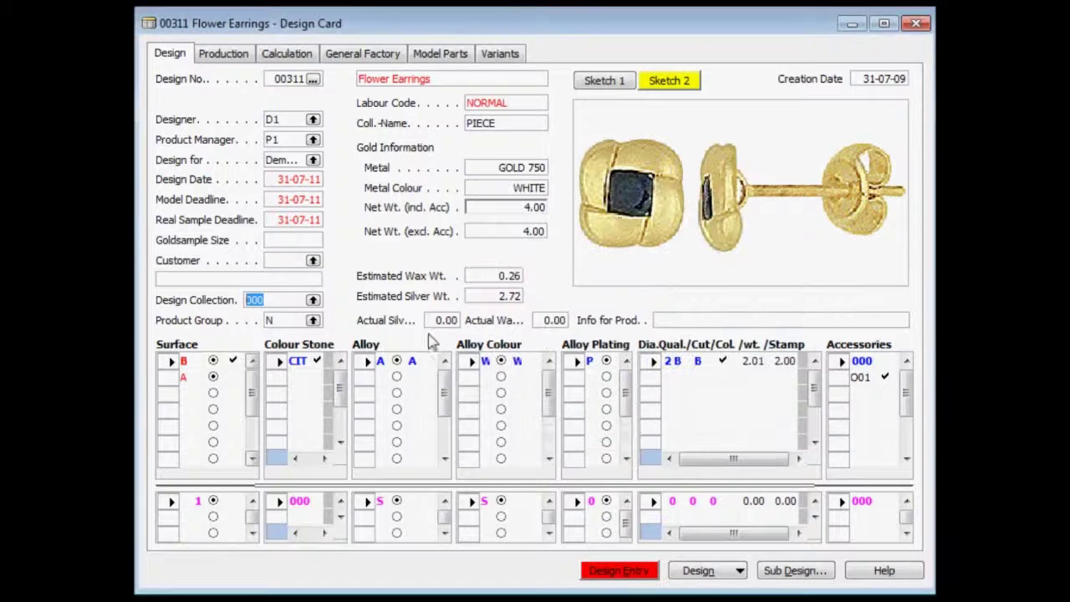
left_click(312, 321)
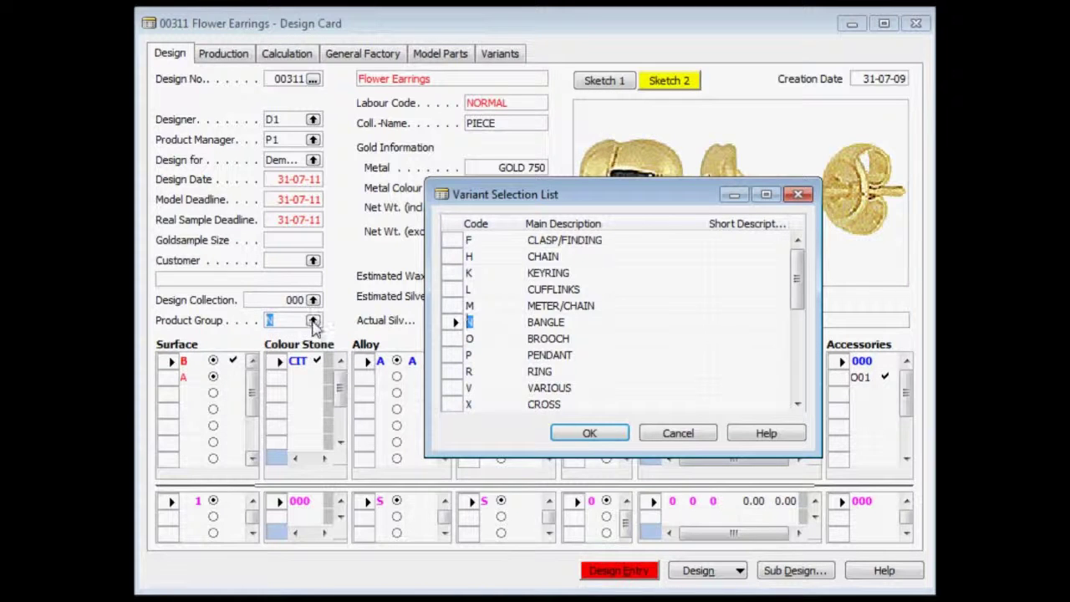
key("Escape")
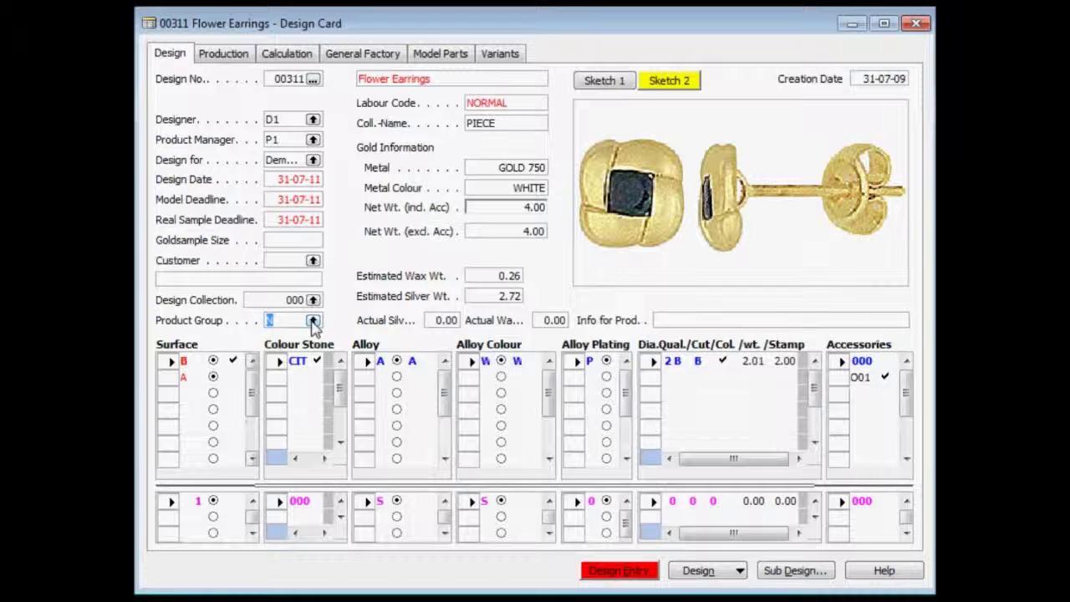
Step: View the second sketch of the earrings
left_click(689, 215)
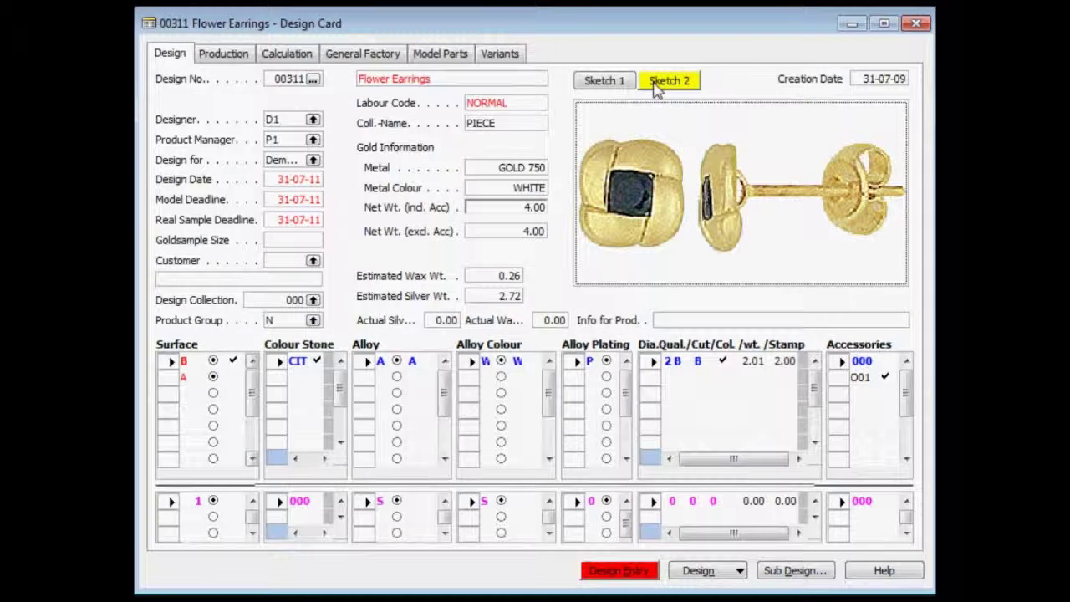
left_click(656, 90)
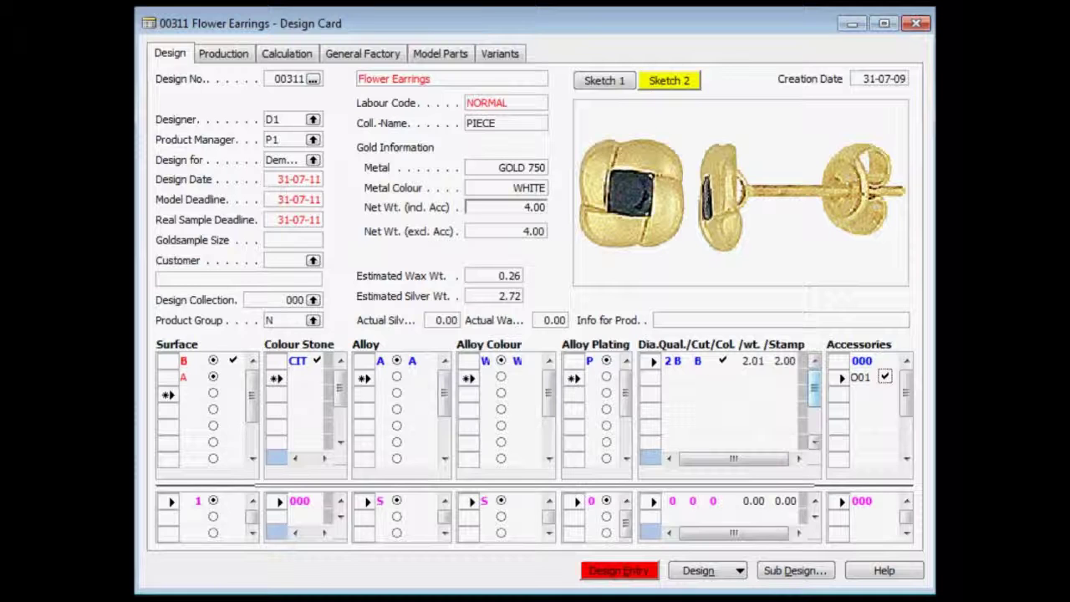
Step: Look through the surface finish variants available for a new surface line, leaving the line empty
left_click(185, 362)
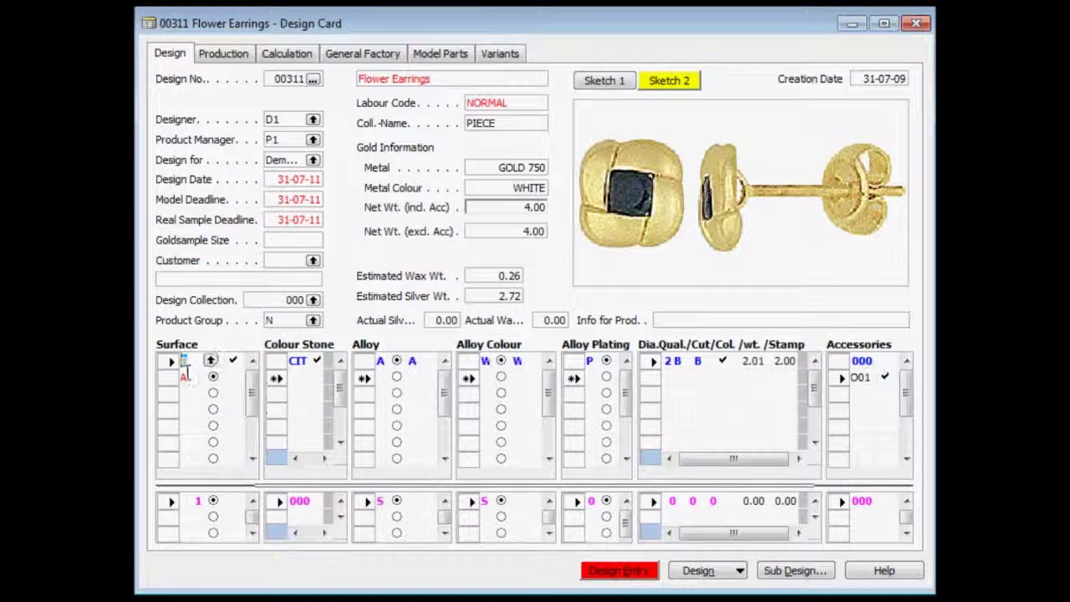
left_click(184, 393)
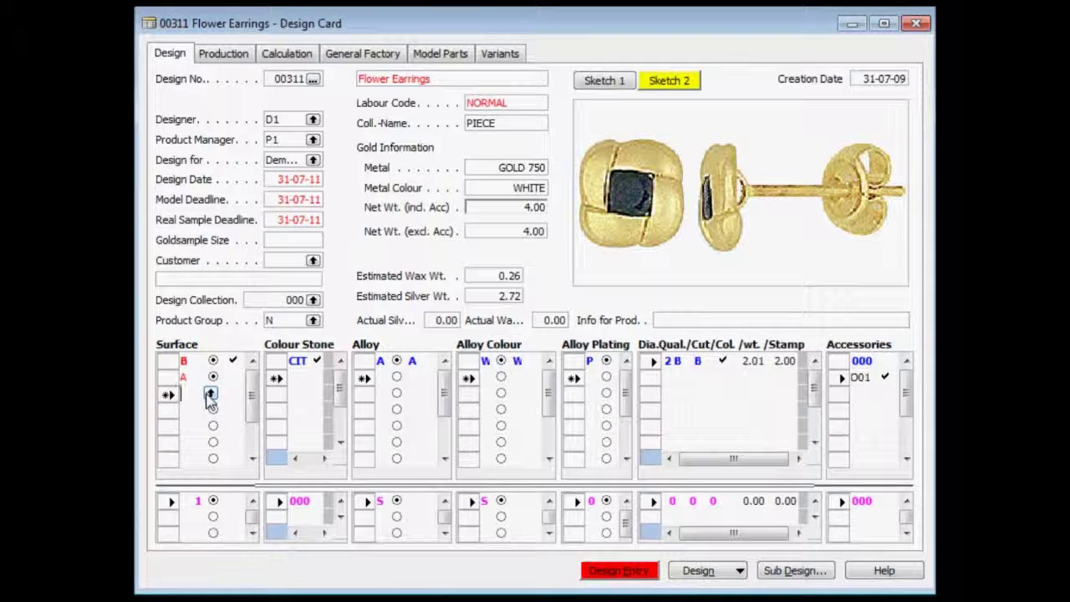
left_click(211, 394)
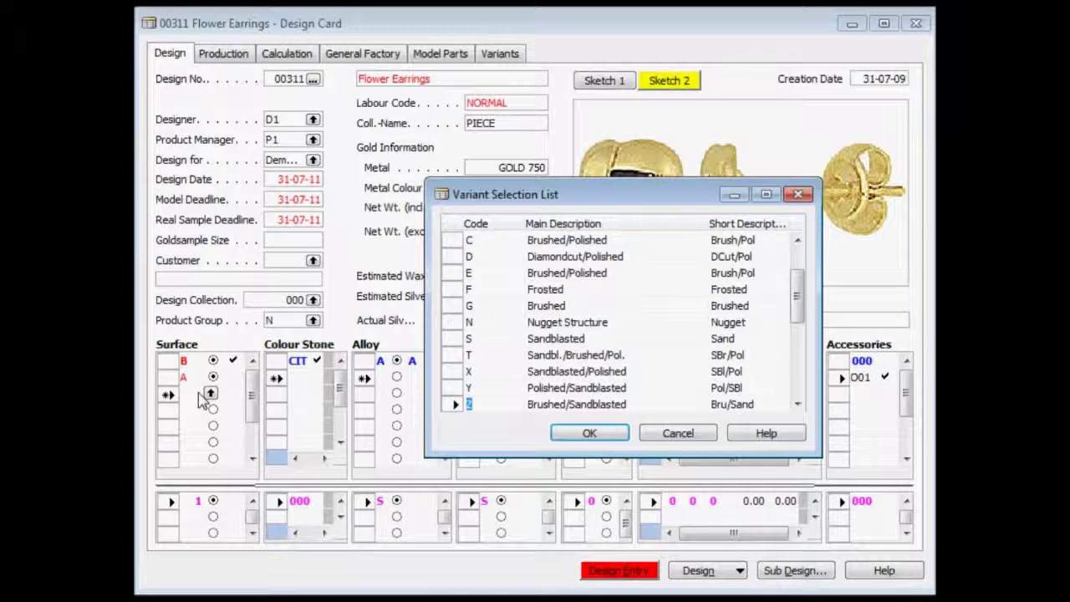
key("Escape")
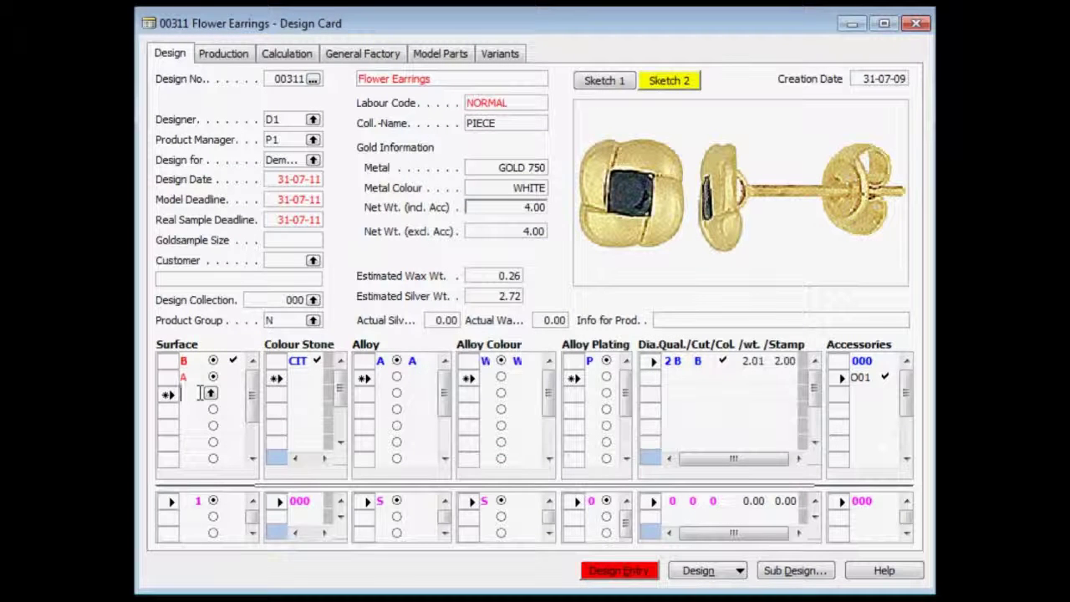
Step: Look through the colour stone variants, and review the parts list of the CIT colour stone line
left_click(303, 377)
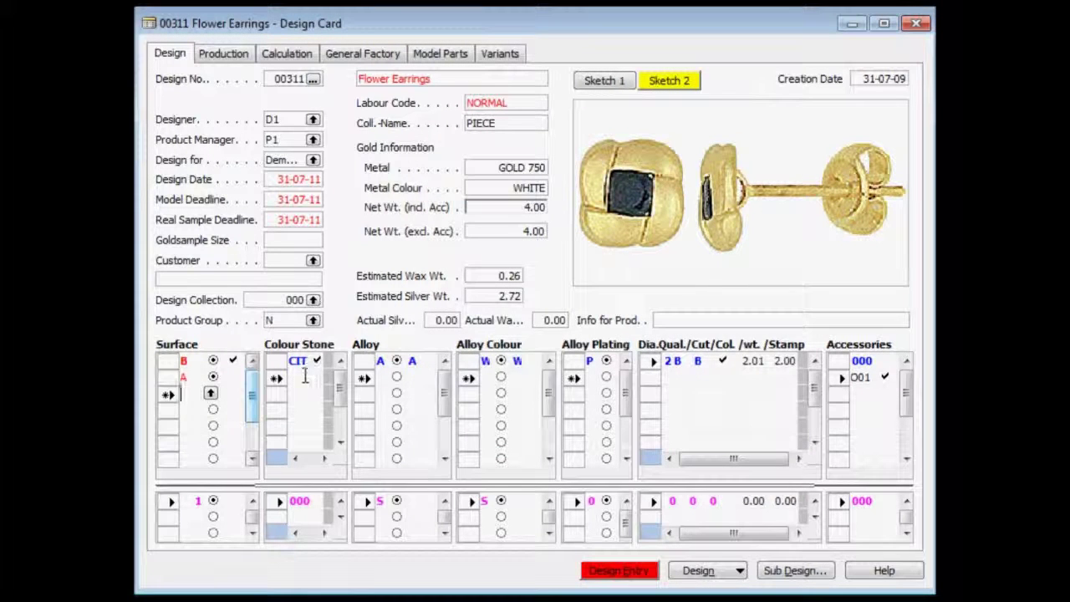
left_click(318, 377)
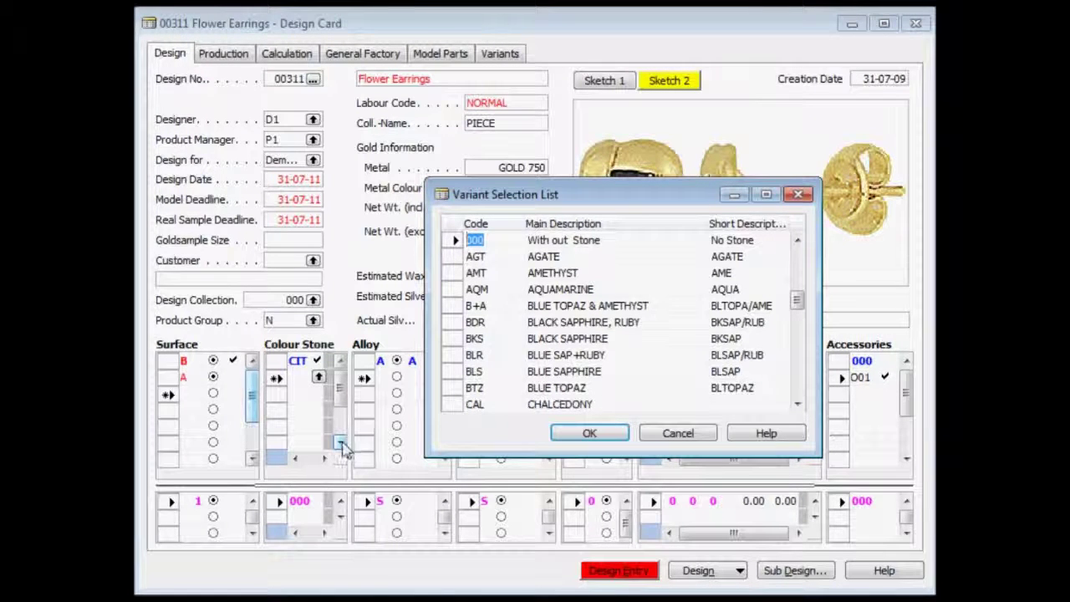
key("Escape")
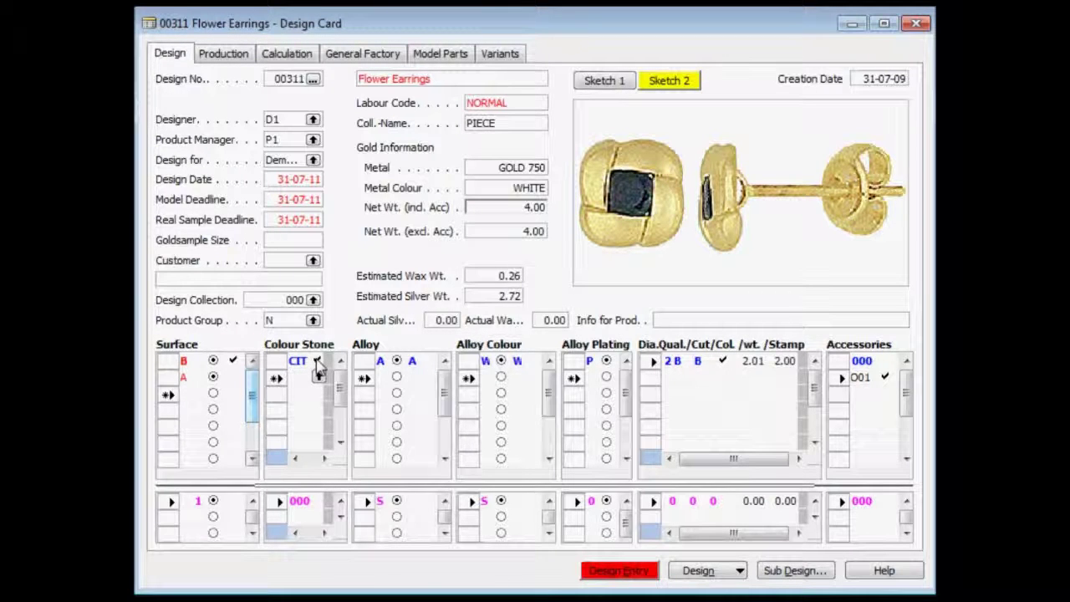
left_click(318, 362)
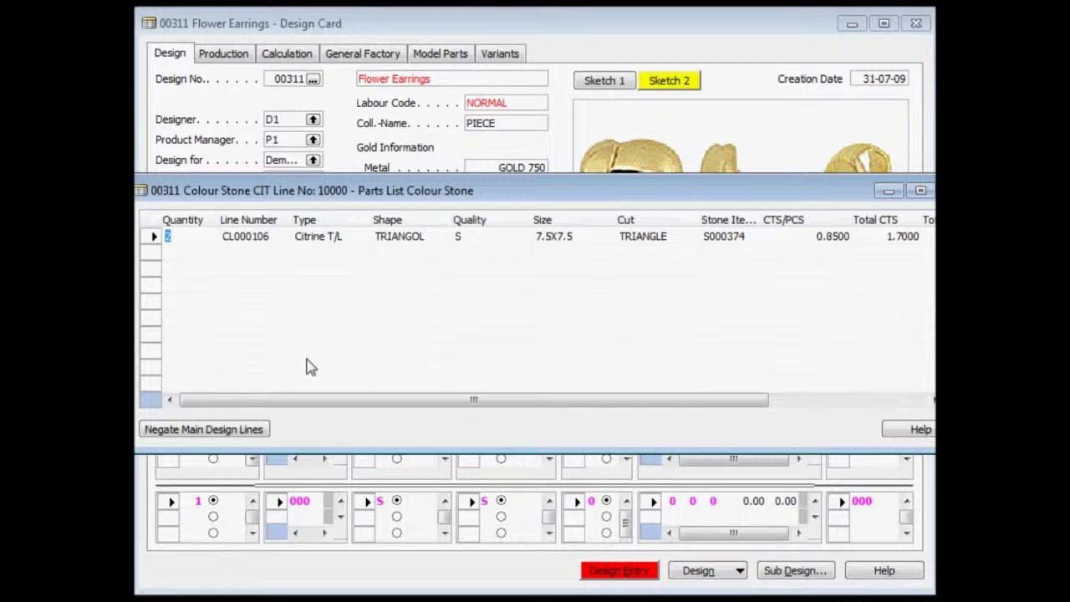
left_click(152, 237)
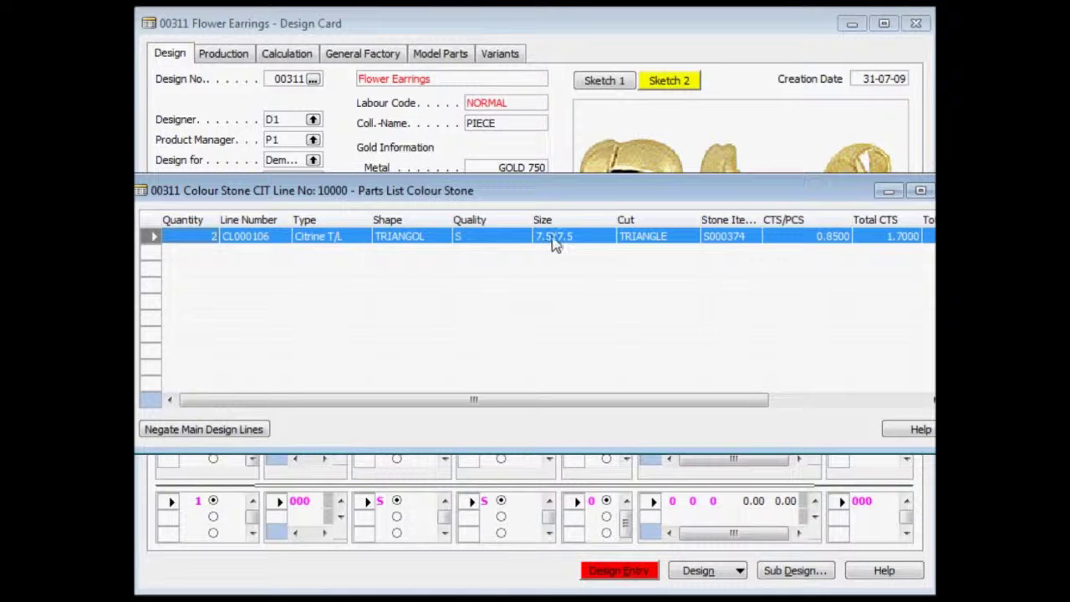
left_click(596, 350)
key("Escape")
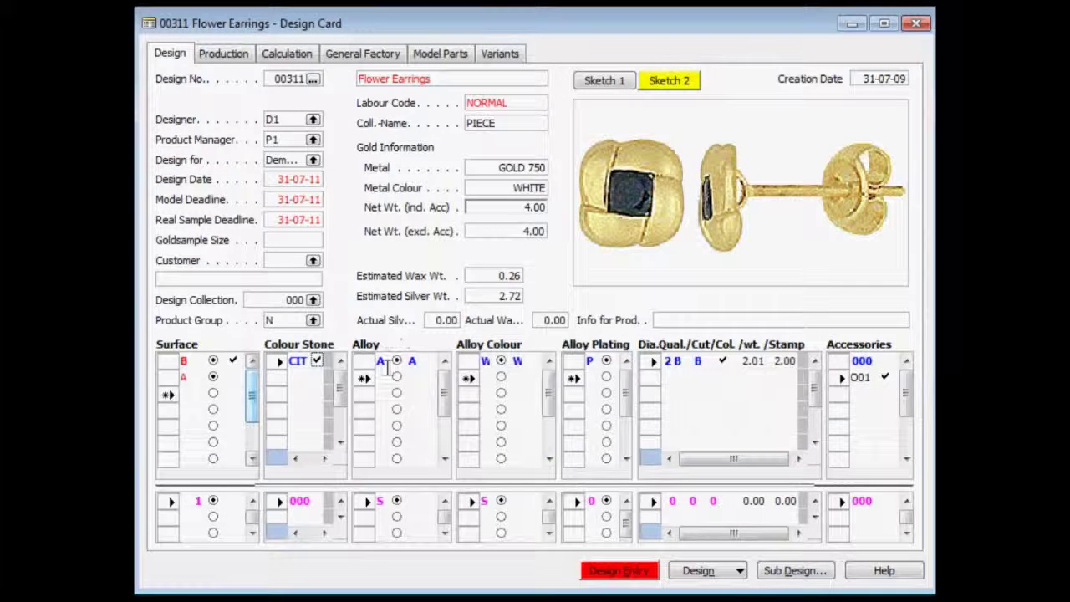
Step: Look through the alloy variants, including GOLD 750, and the alloy plating variants offered for new lines
left_click(385, 378)
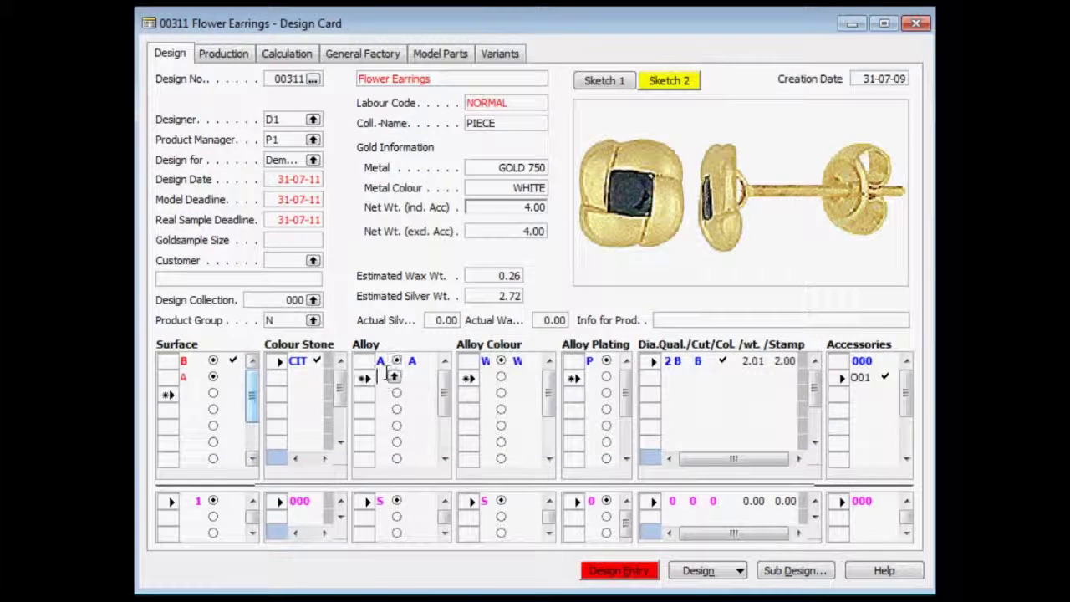
left_click(394, 378)
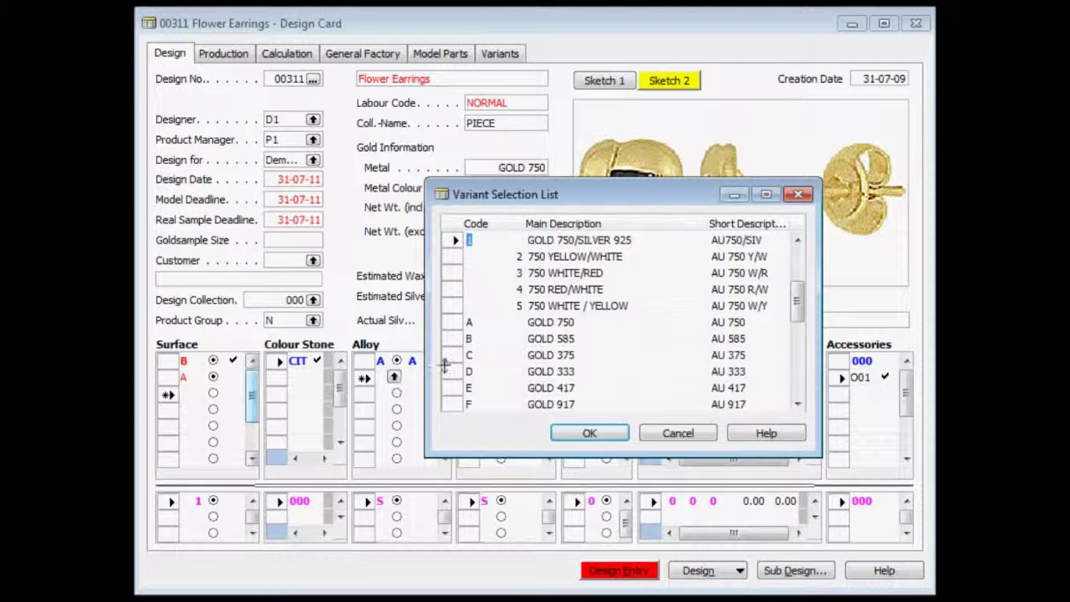
left_click(450, 326)
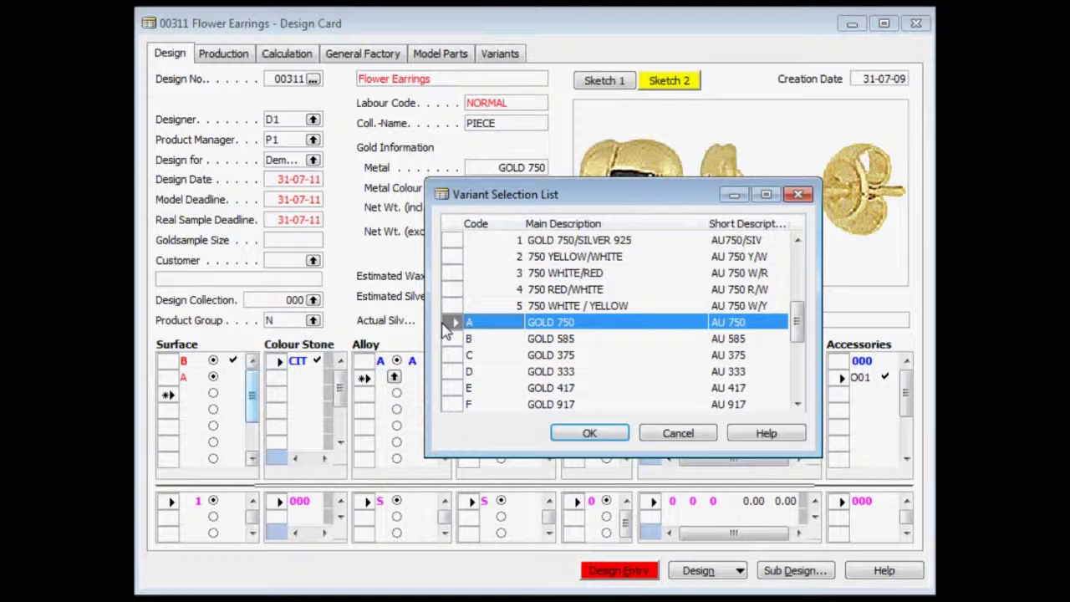
double_click(445, 326)
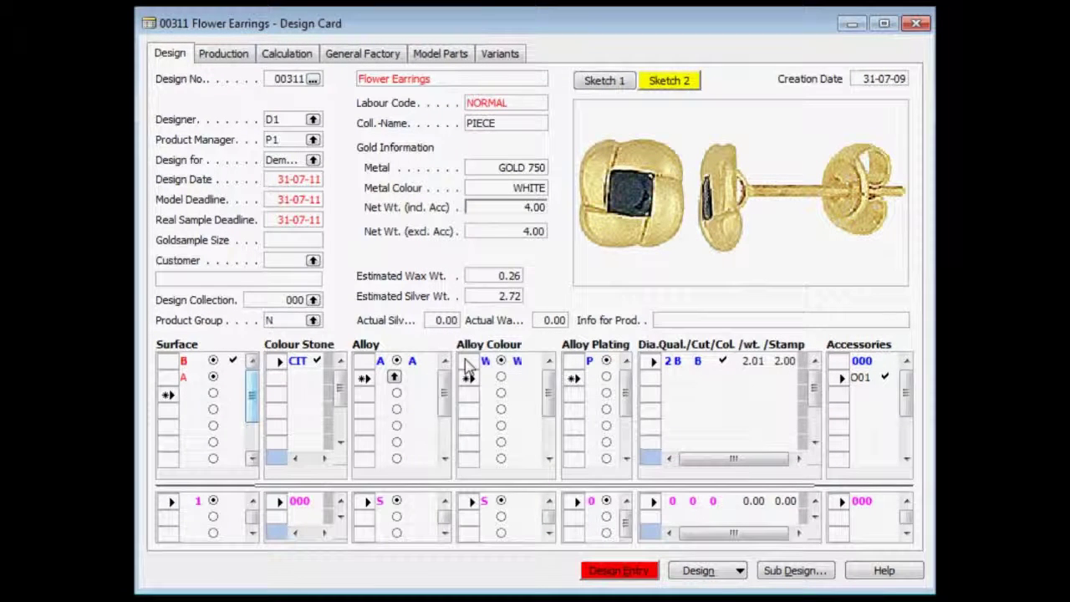
left_click(600, 378)
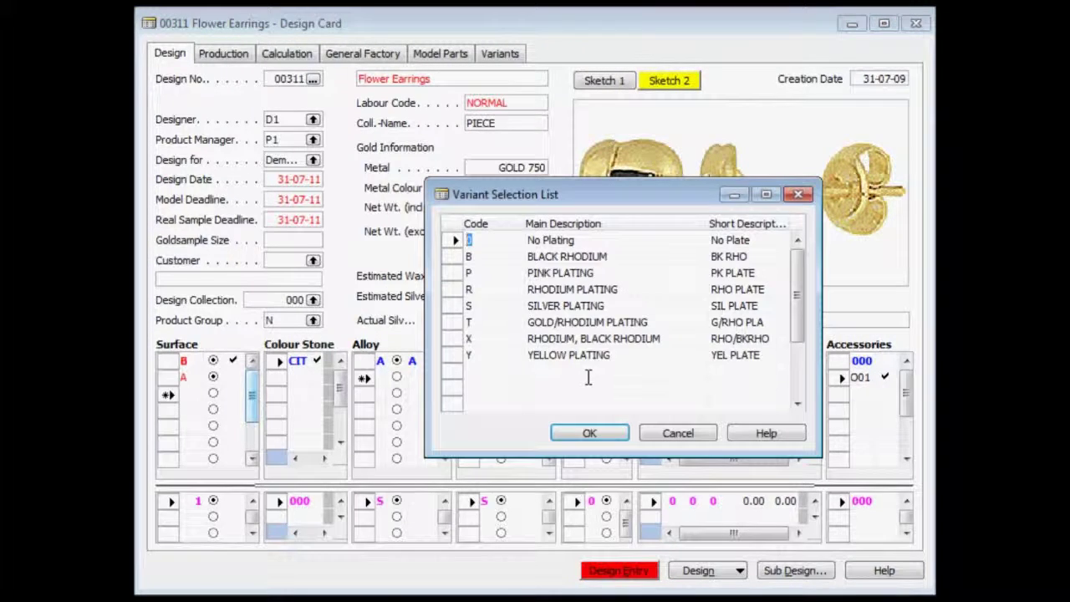
double_click(549, 248)
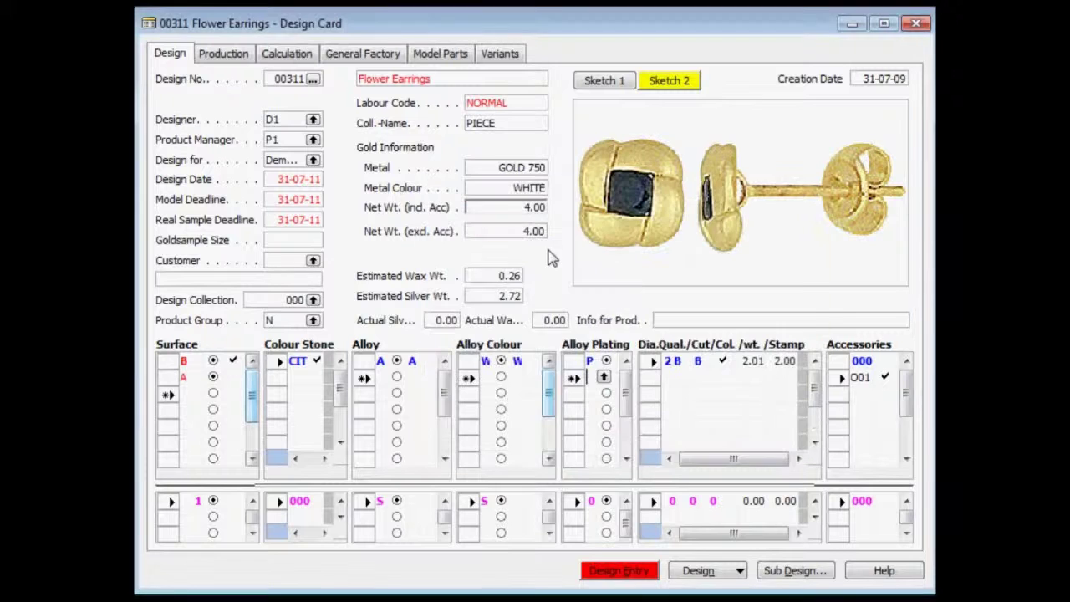
Step: Look through the diamond quality variants, and review the parts list of the 2 B B diamond line
left_click(679, 379)
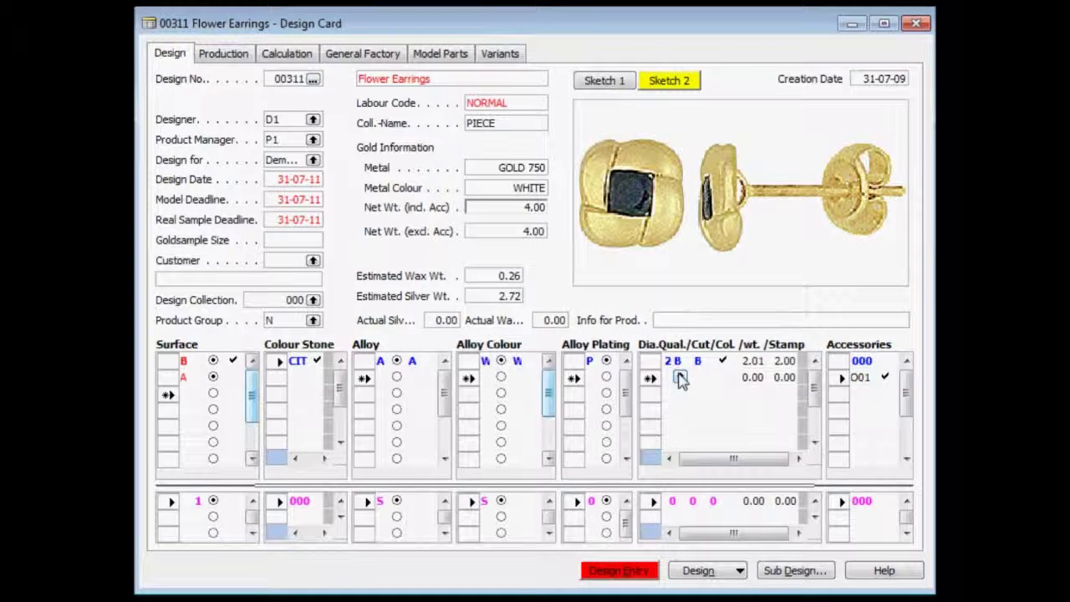
left_click(680, 378)
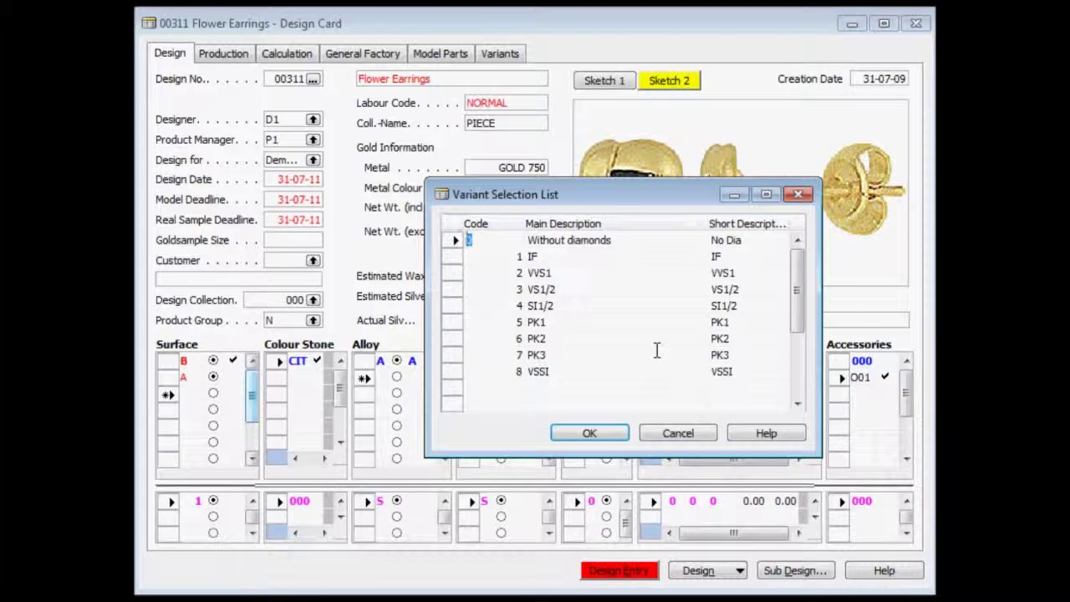
key("Escape")
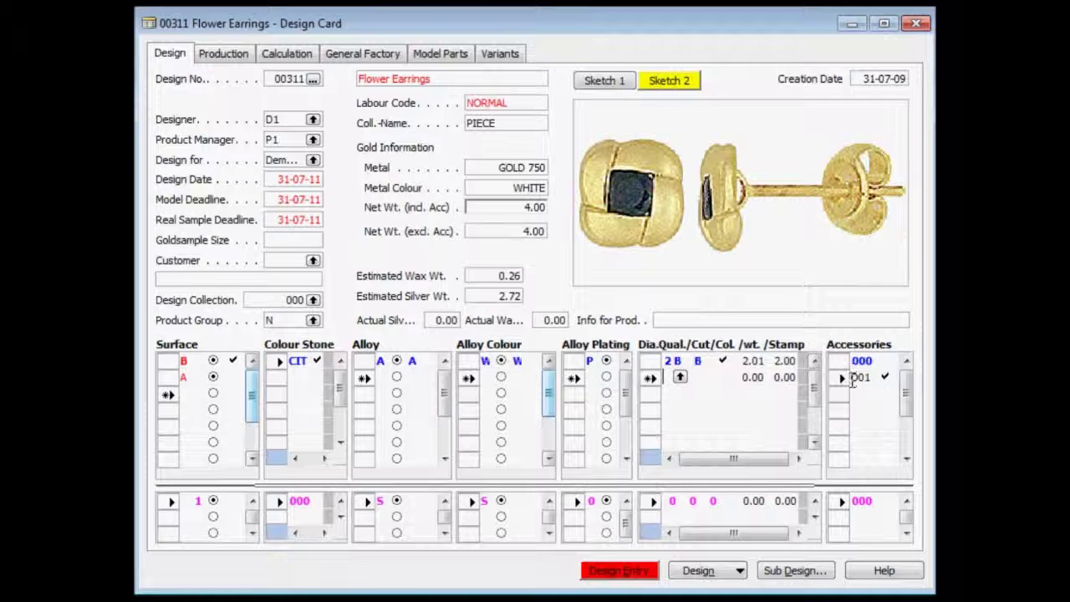
left_click(724, 366)
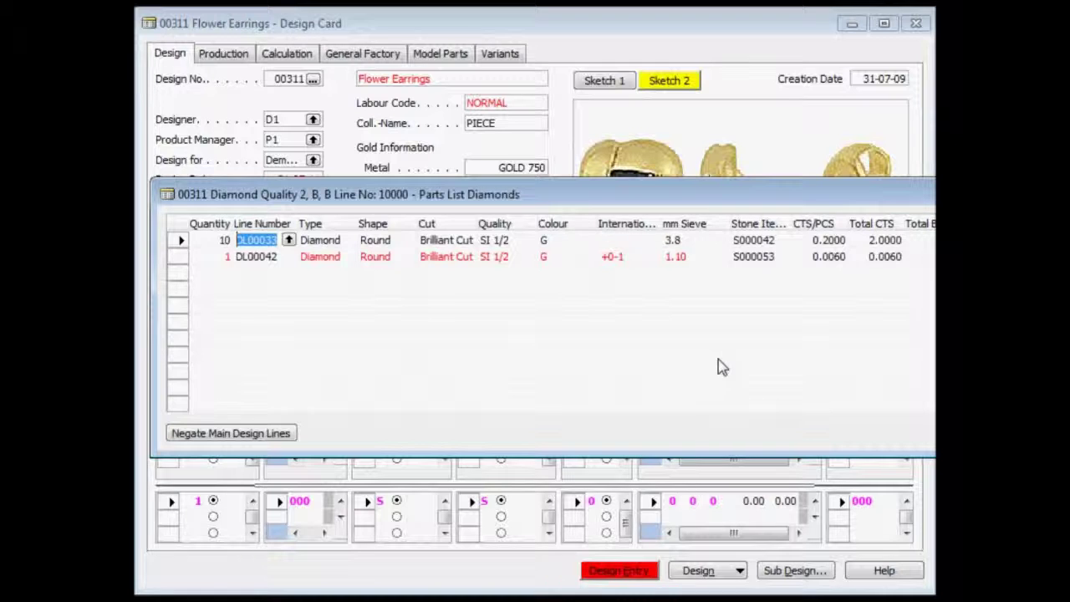
left_click_drag(561, 194, 550, 194)
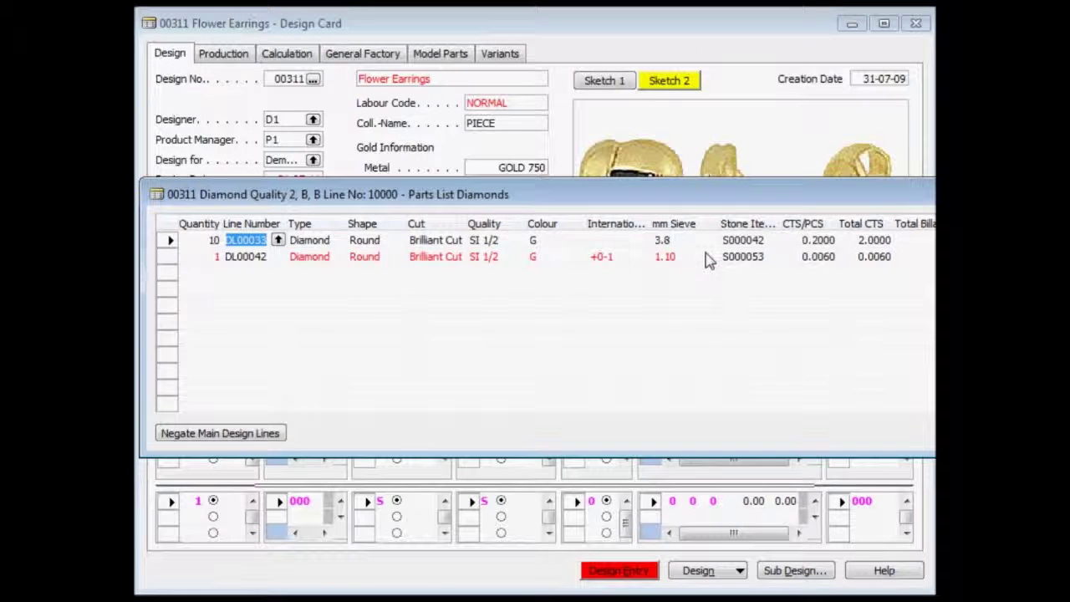
Step: Close the diamond parts list and look through the accessory variants offered for a new accessory line, leaving it empty
key("Escape")
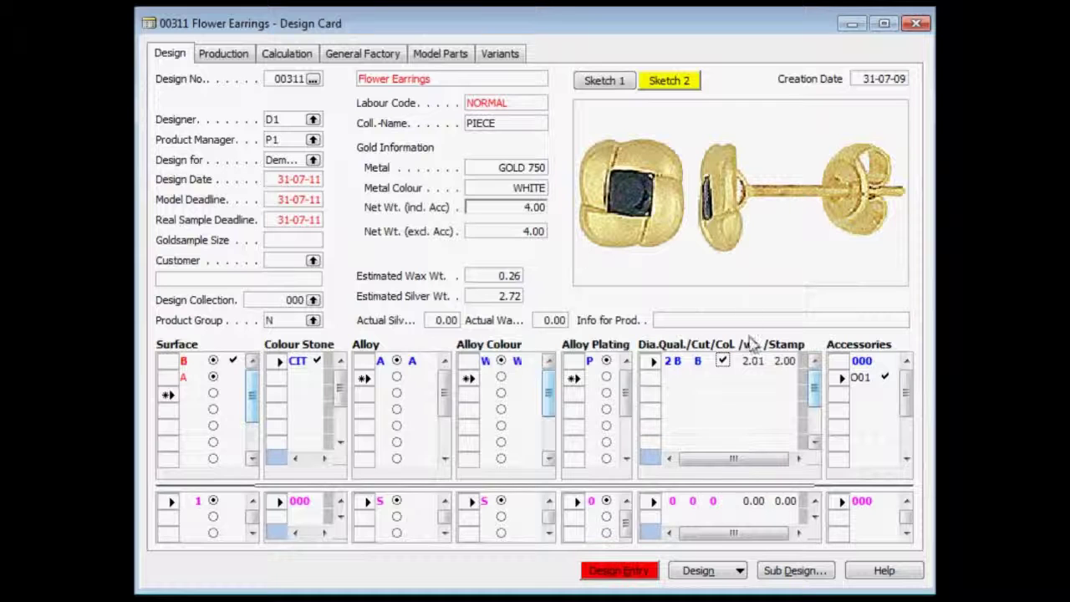
left_click(858, 393)
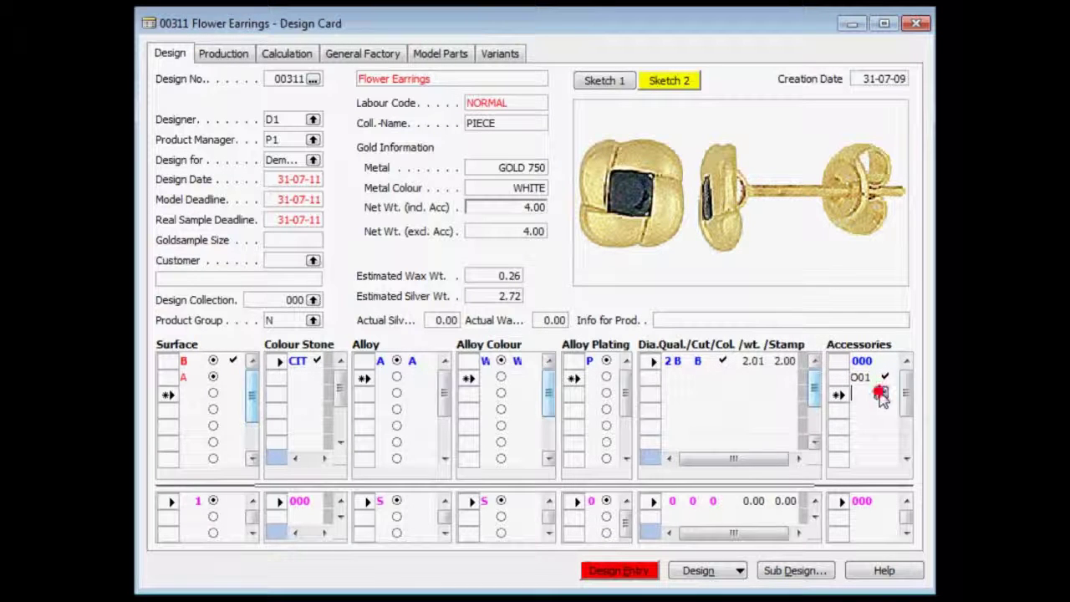
left_click(882, 393)
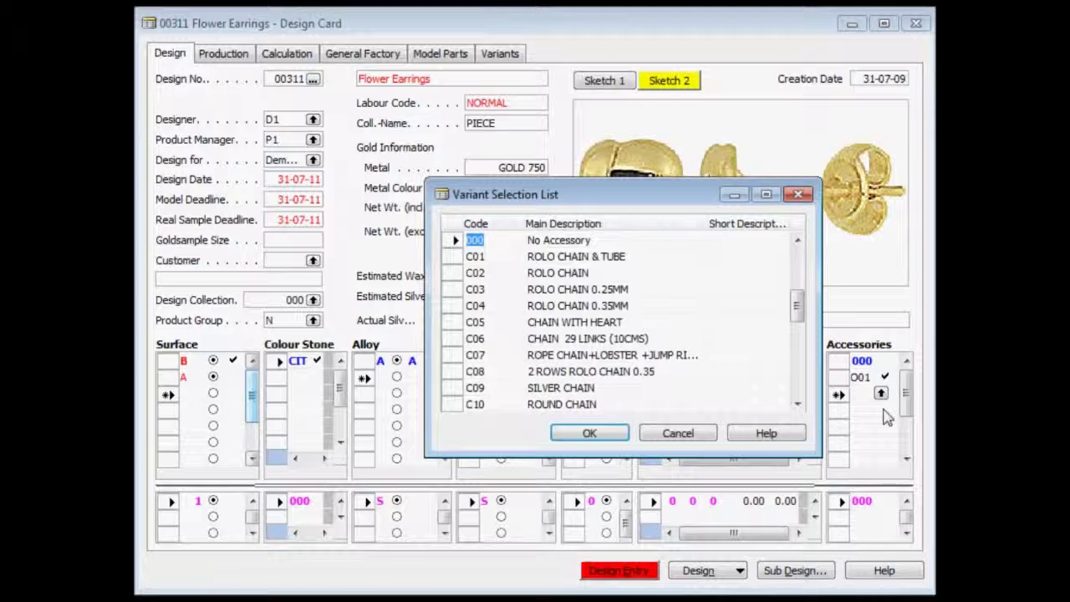
key("Escape")
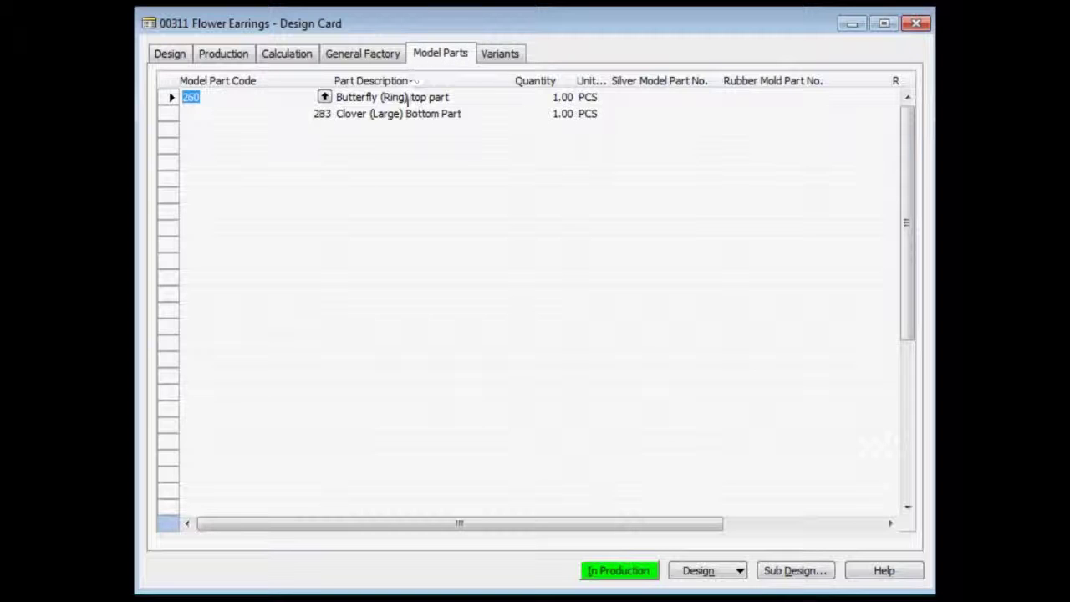
Step: Review the codes and quantities of the two model parts, and look up the Clover (Large) Bottom Part in the model parts master
left_click(542, 97)
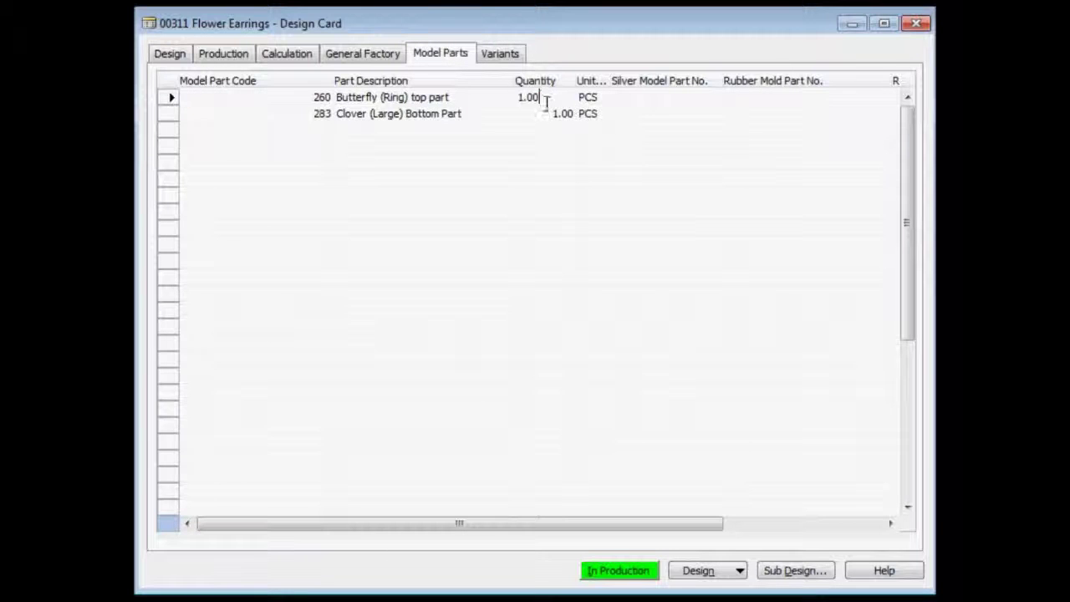
left_click(542, 112)
left_click(285, 96)
left_click(291, 112)
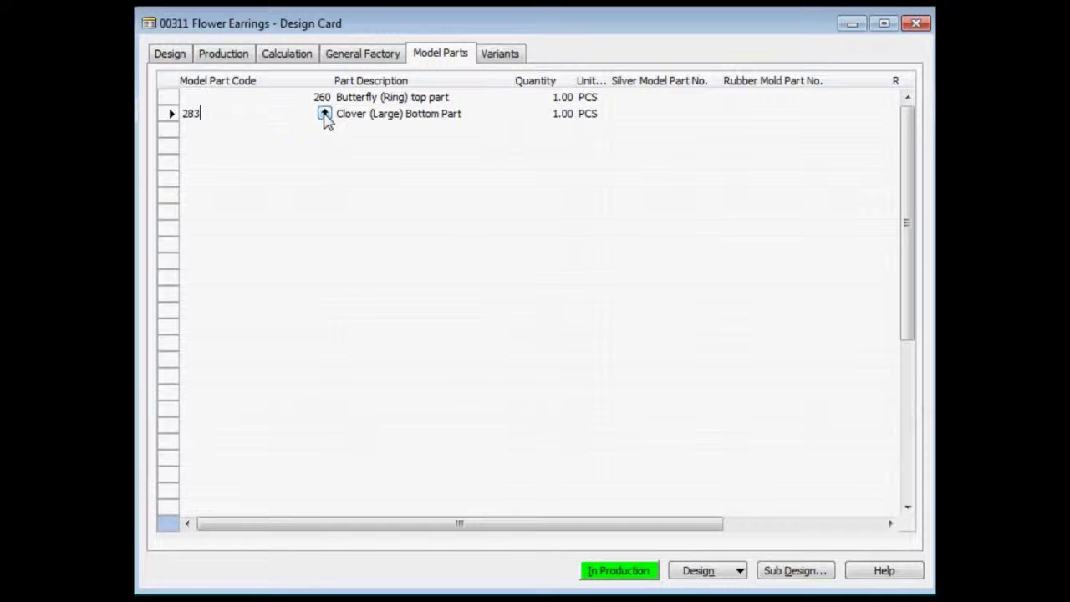
left_click(324, 114)
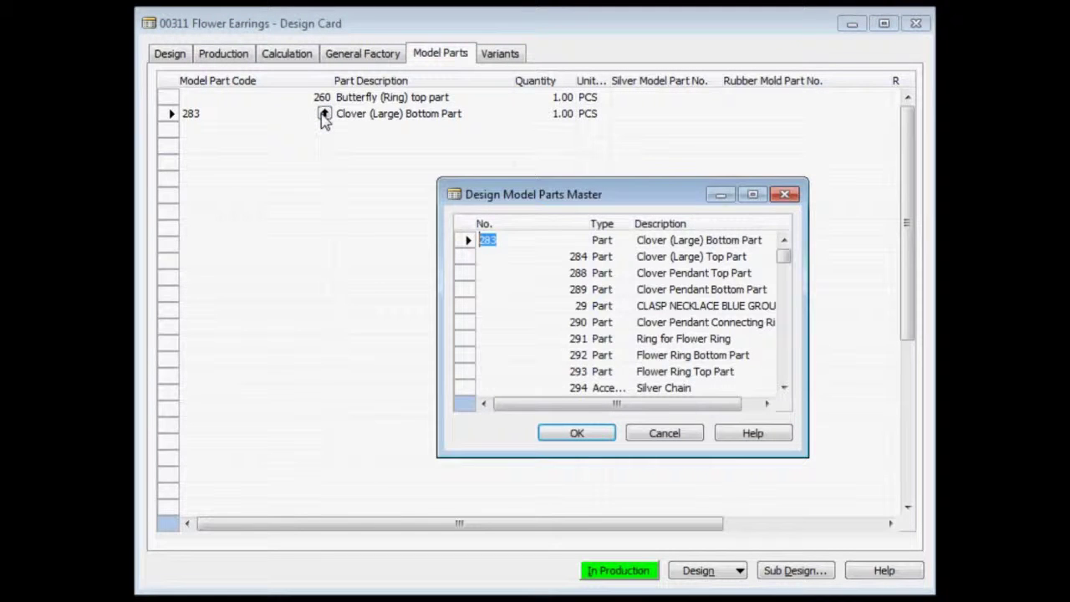
key("Return")
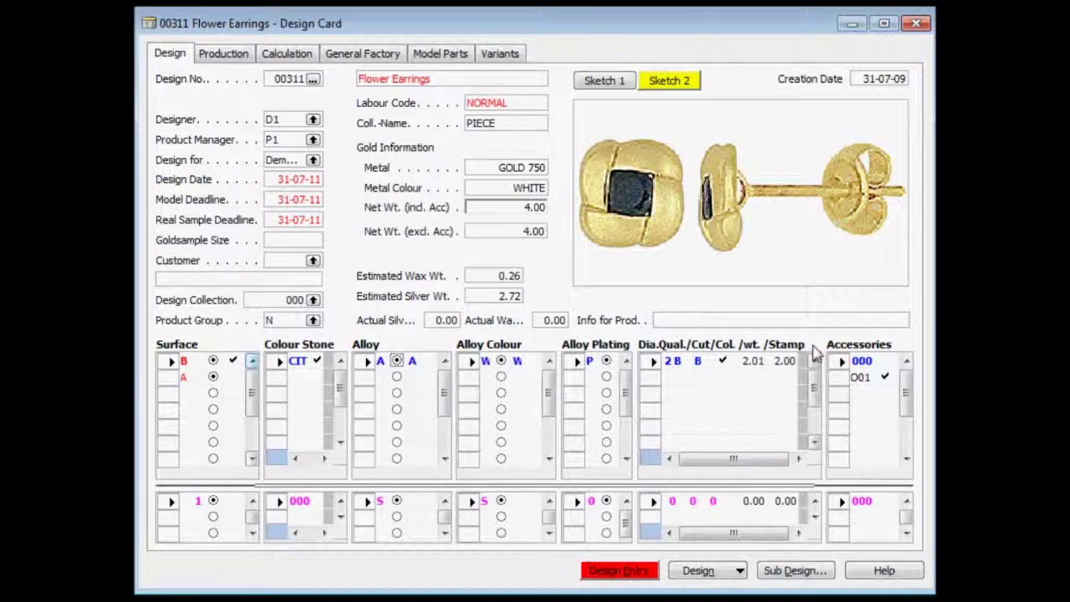
Step: Review the labour list of surface B, checking the Rhodium Plating line and what its price is calculated on
left_click(214, 362)
double_click(214, 363)
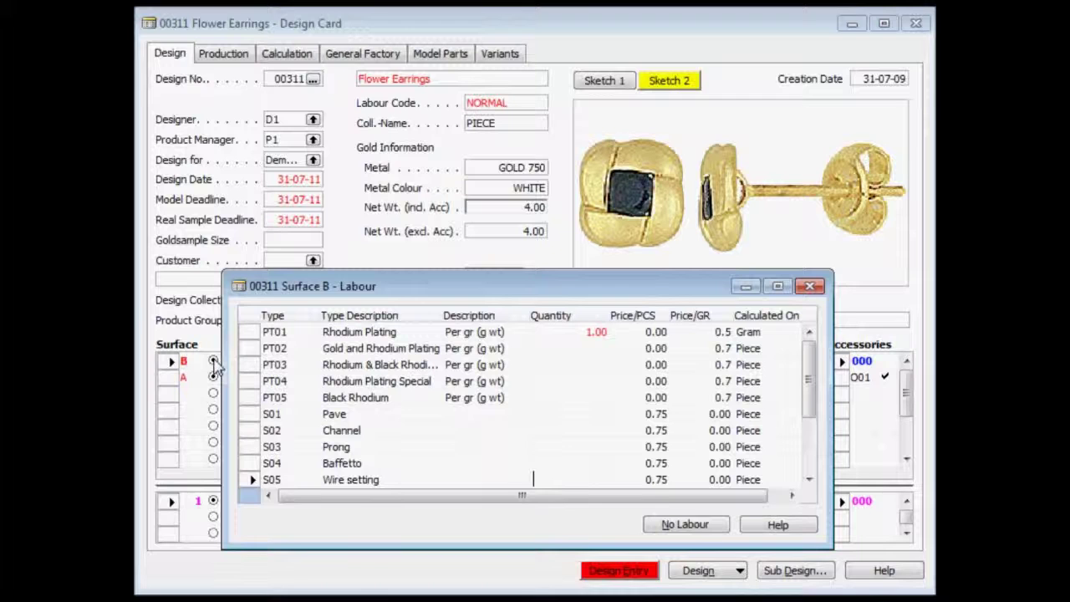
left_click(248, 332)
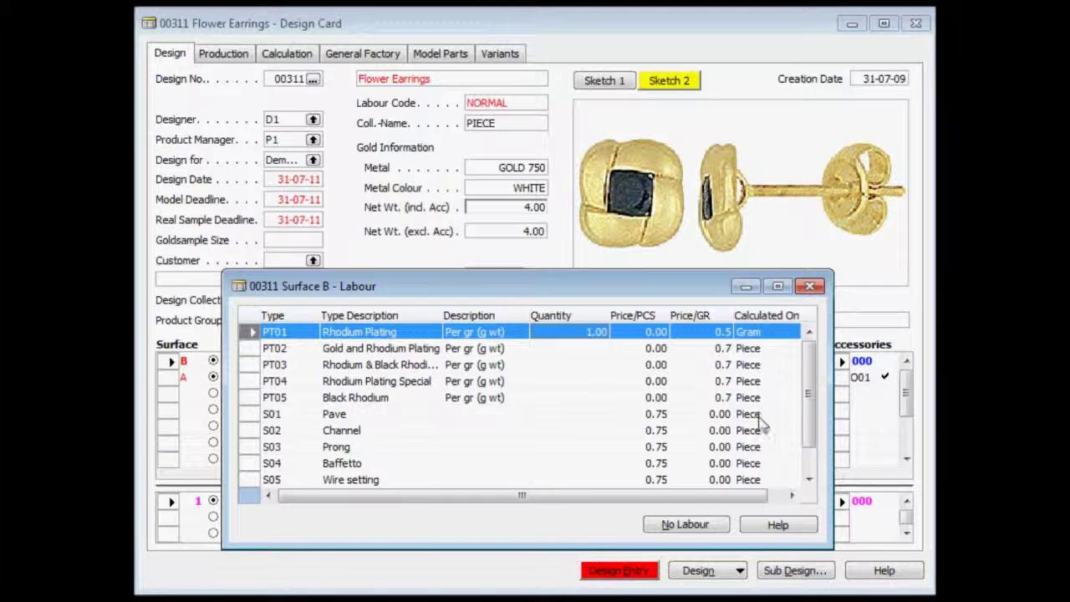
left_click_drag(761, 420, 761, 462)
left_click(757, 333)
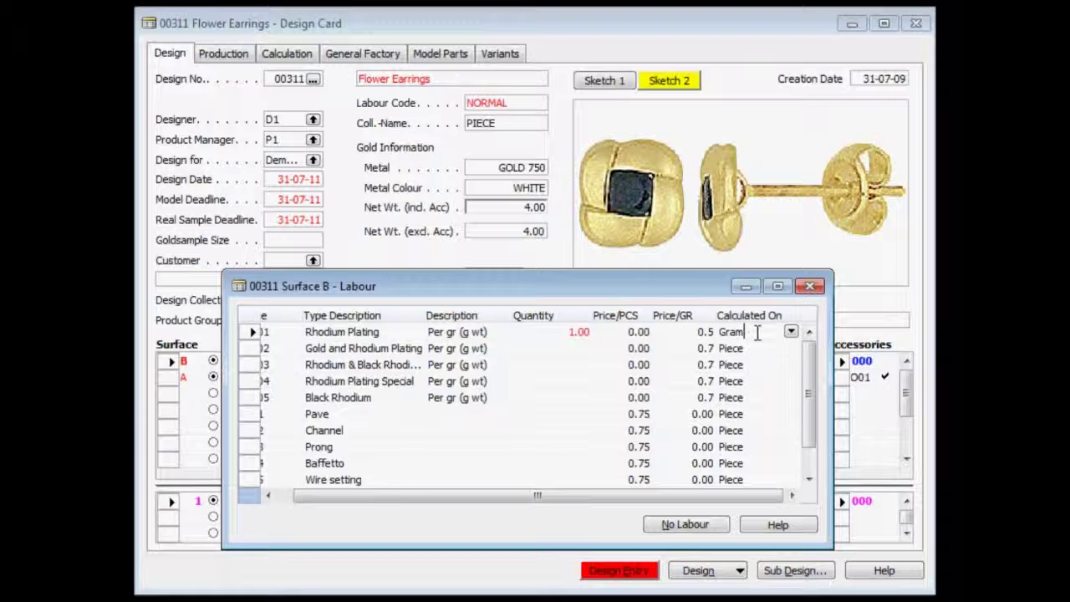
left_click(813, 288)
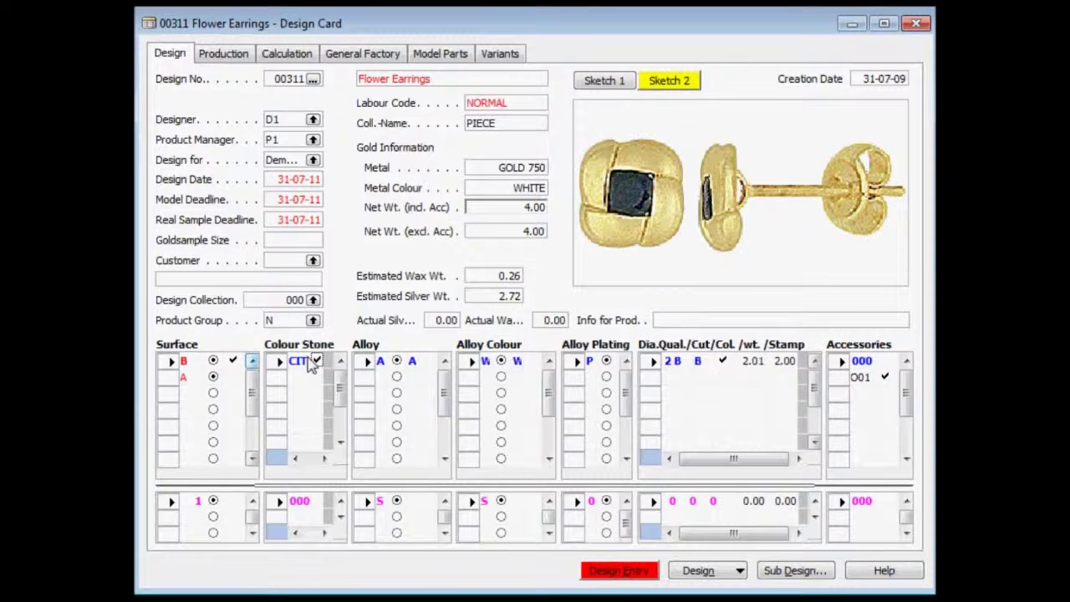
Step: Review the labour assigned to the CIT colour stone in its parts list, checking the Pave setting line
left_click(316, 361)
left_click(761, 446)
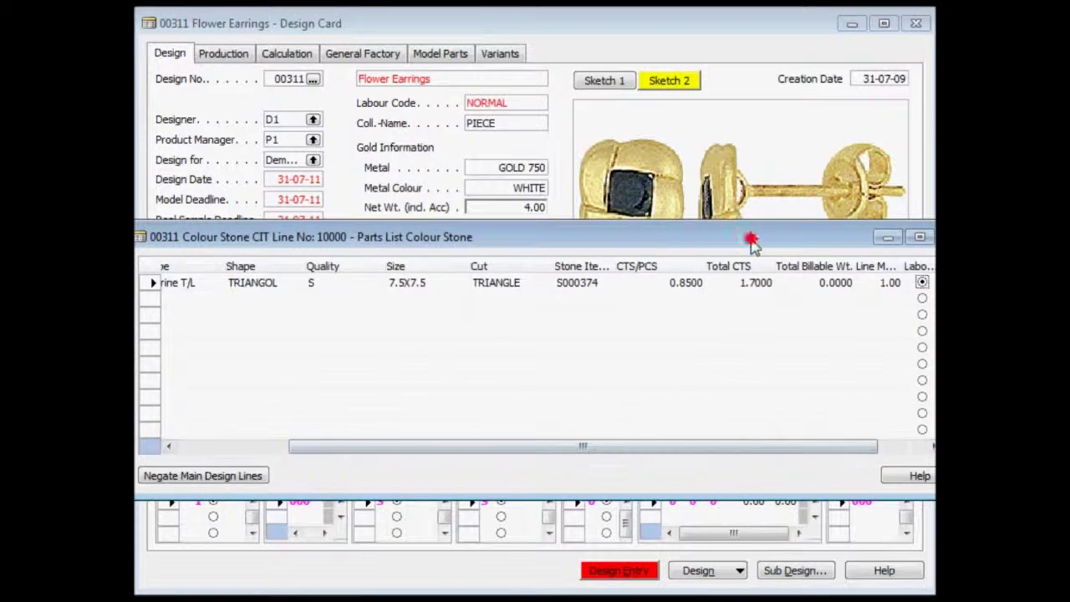
left_click_drag(750, 236, 661, 243)
left_click(833, 290)
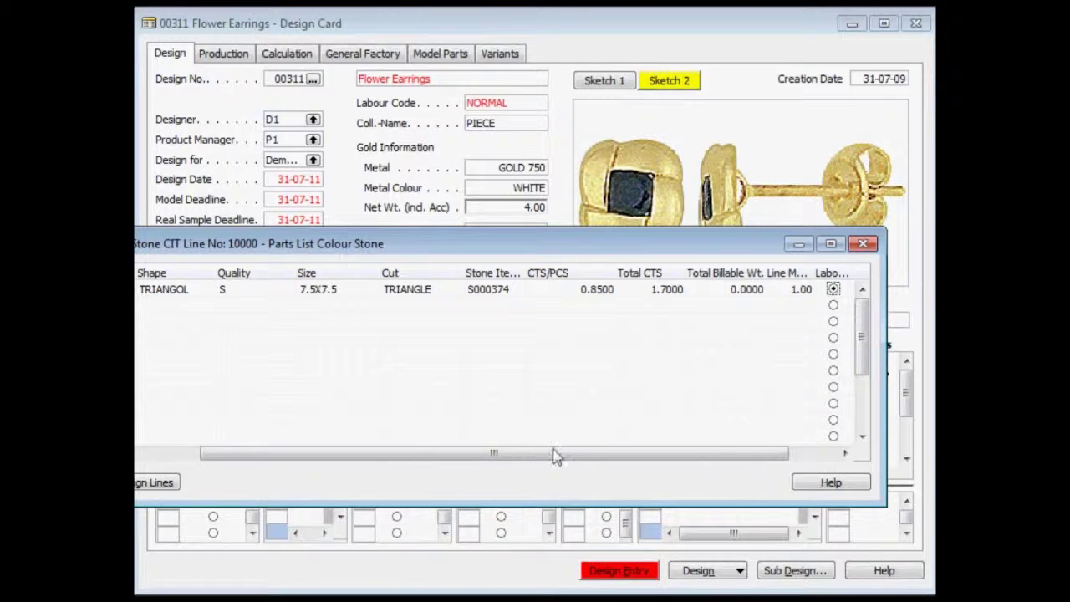
left_click(253, 332)
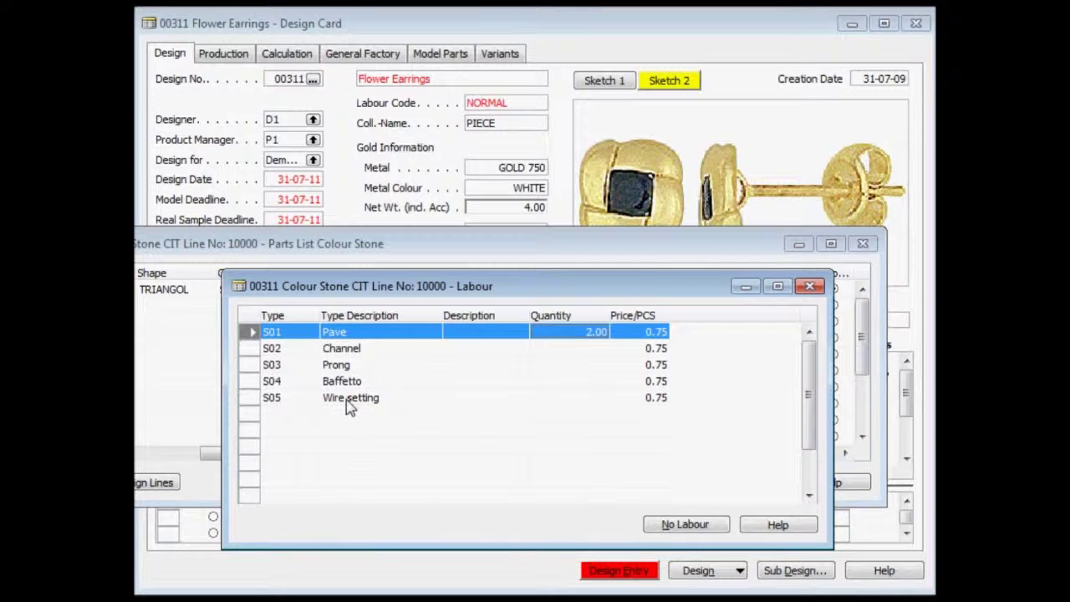
left_click(813, 288)
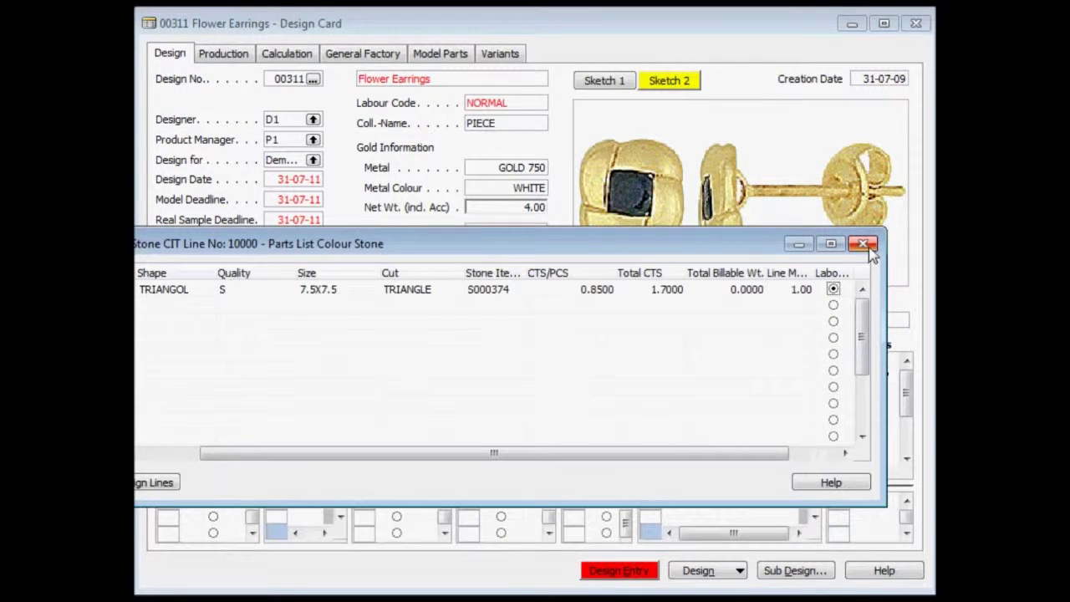
left_click(862, 244)
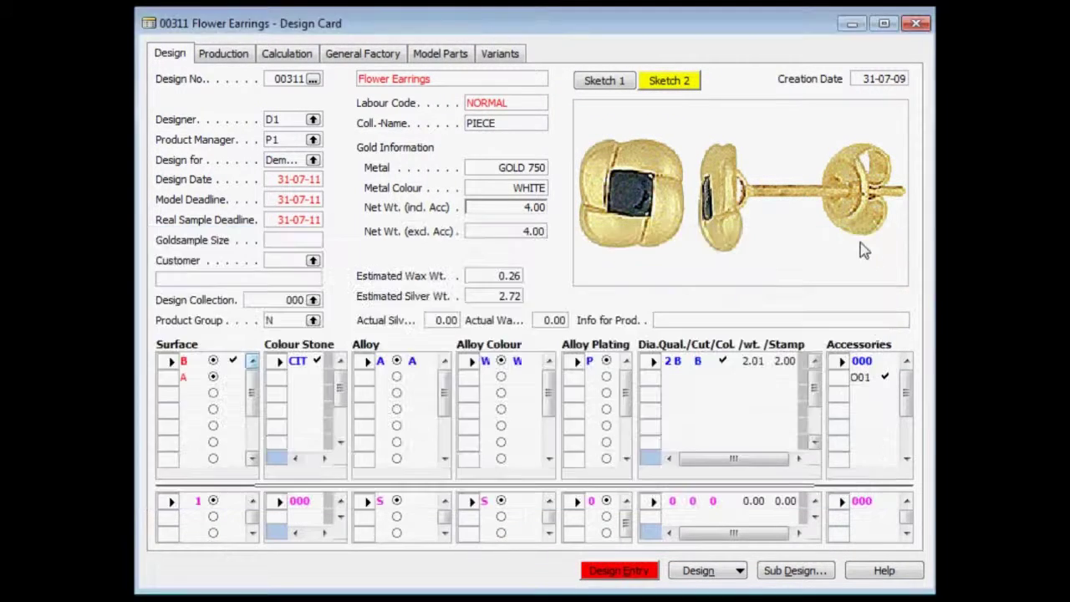
Step: Review the labour list of alloy A, checking the Casting,Filing,Polishing line
left_click(398, 368)
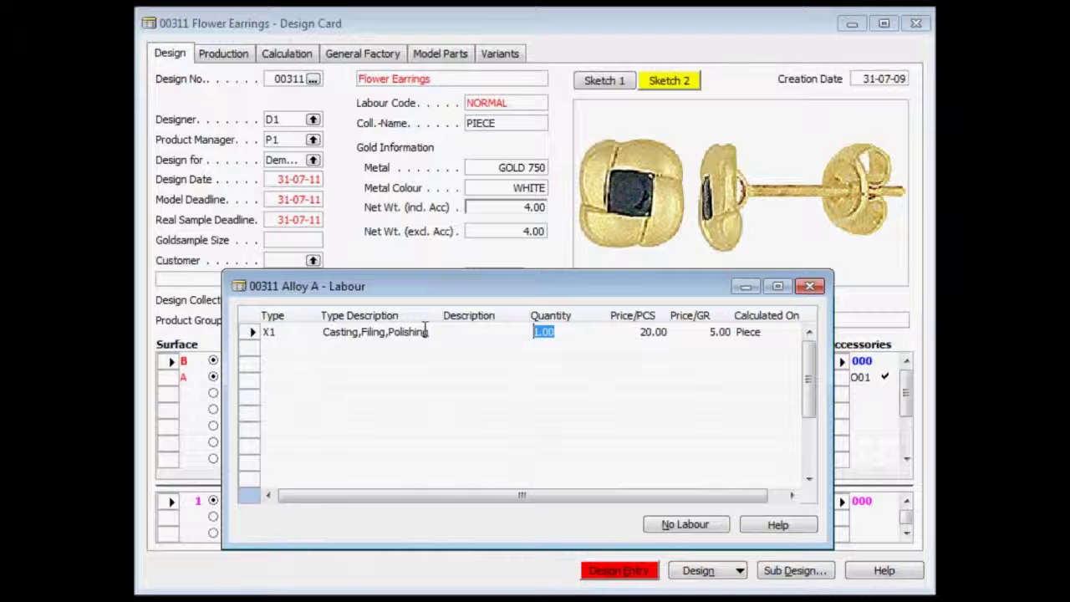
left_click(251, 332)
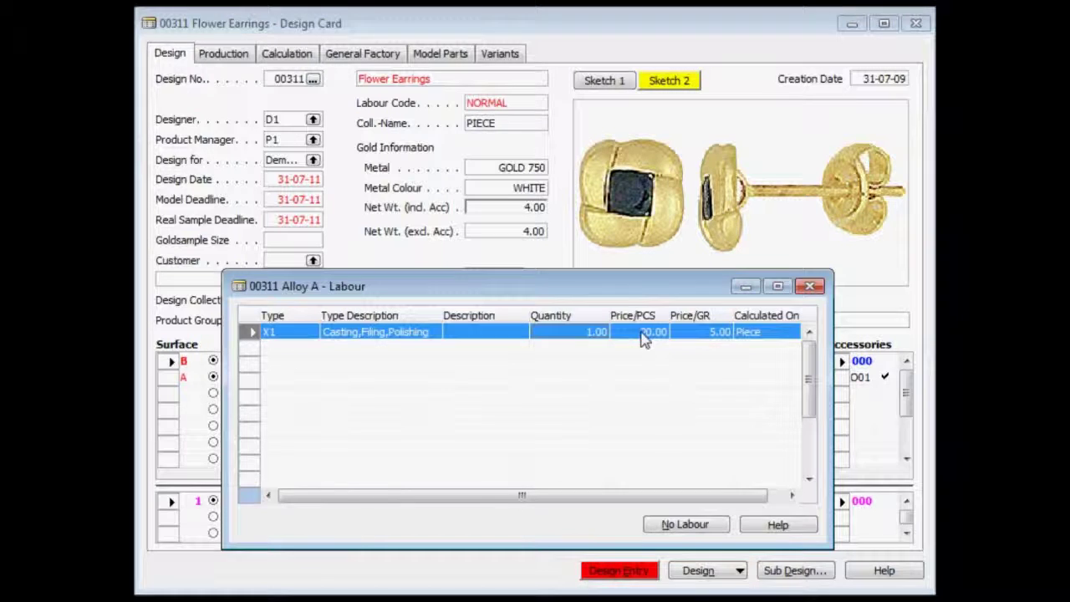
left_click(809, 287)
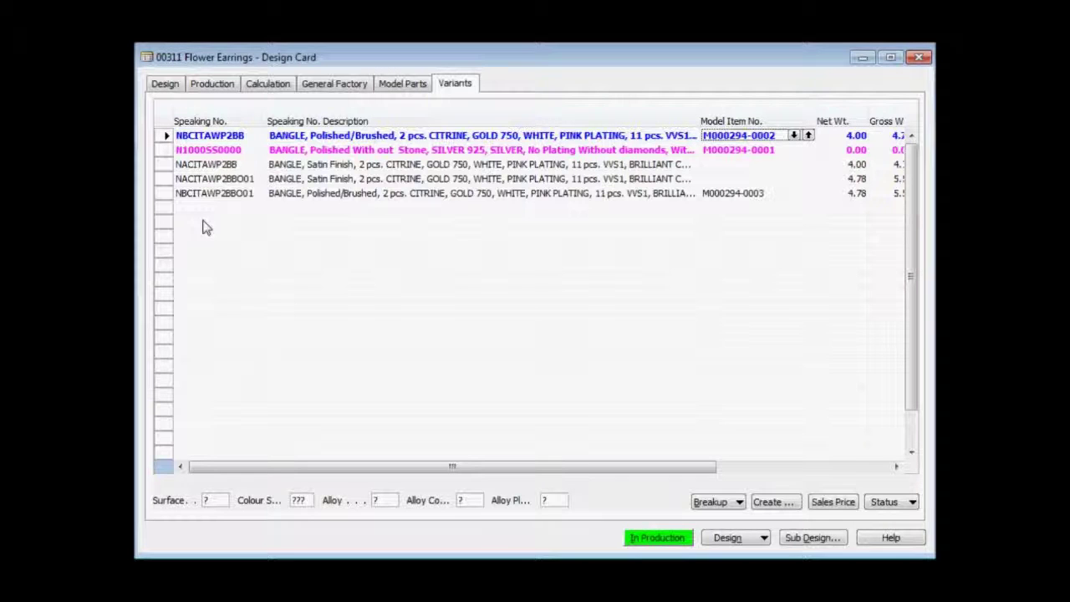
Step: Highlight the design's full set of generated variants to review their speaking numbers and descriptions
left_click(159, 151)
left_click(163, 193, "shift")
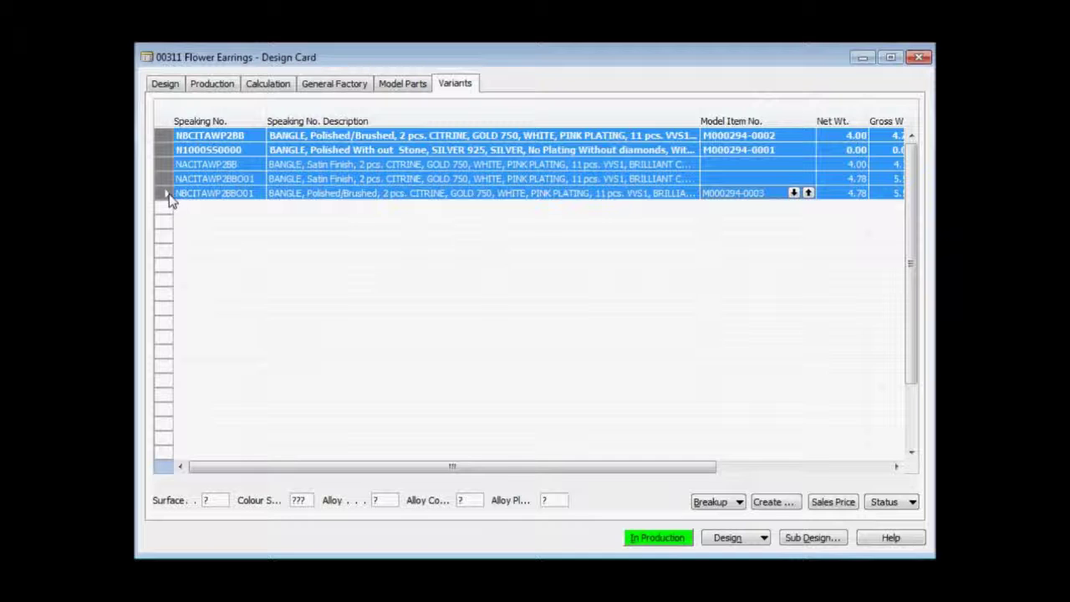
left_click(232, 220)
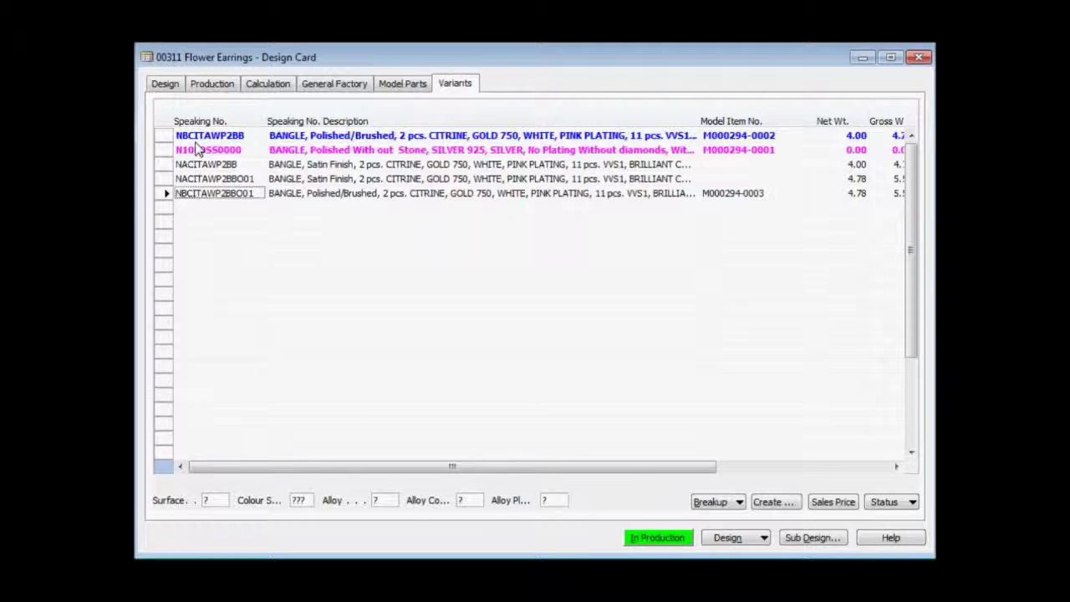
Step: Go through the main colour stone, alloy, alloy colour, plating and accessory codes on the design that make up the speaking number
left_click(164, 85)
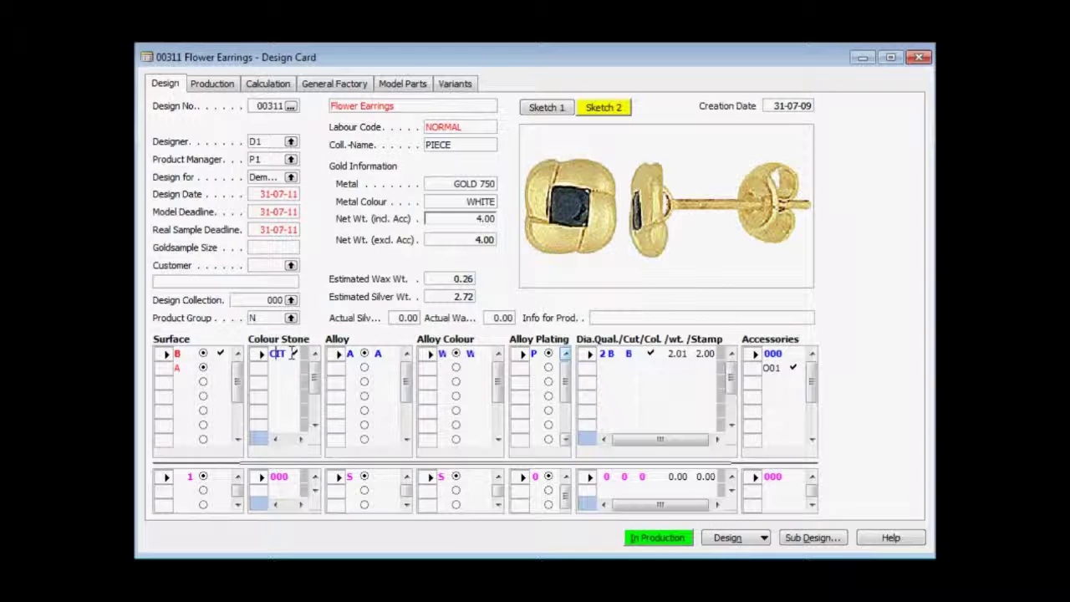
left_click(350, 355)
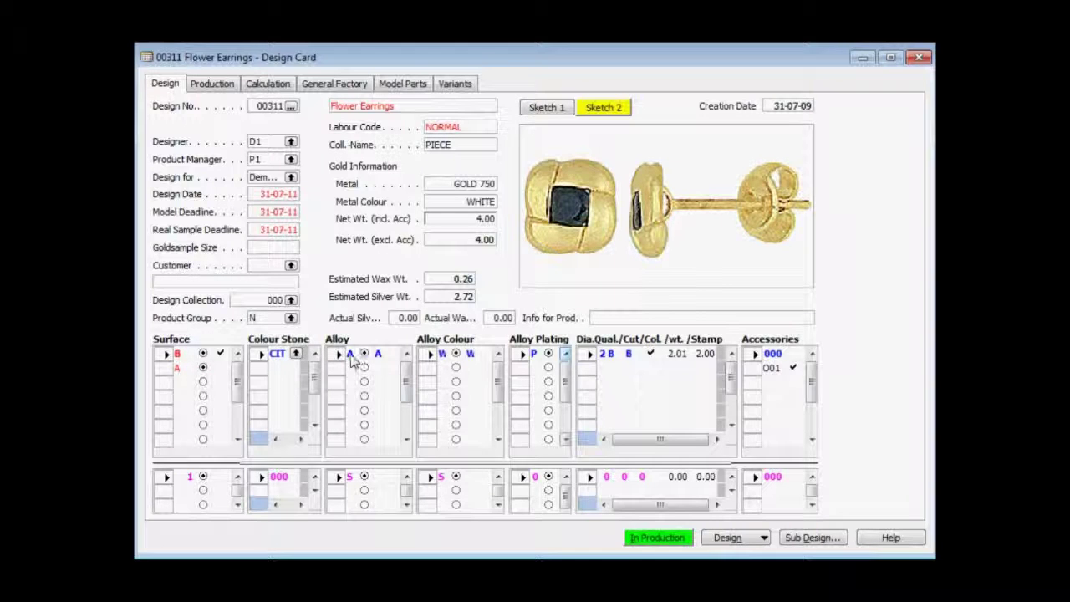
left_click(444, 356)
left_click(534, 354)
left_click(782, 353)
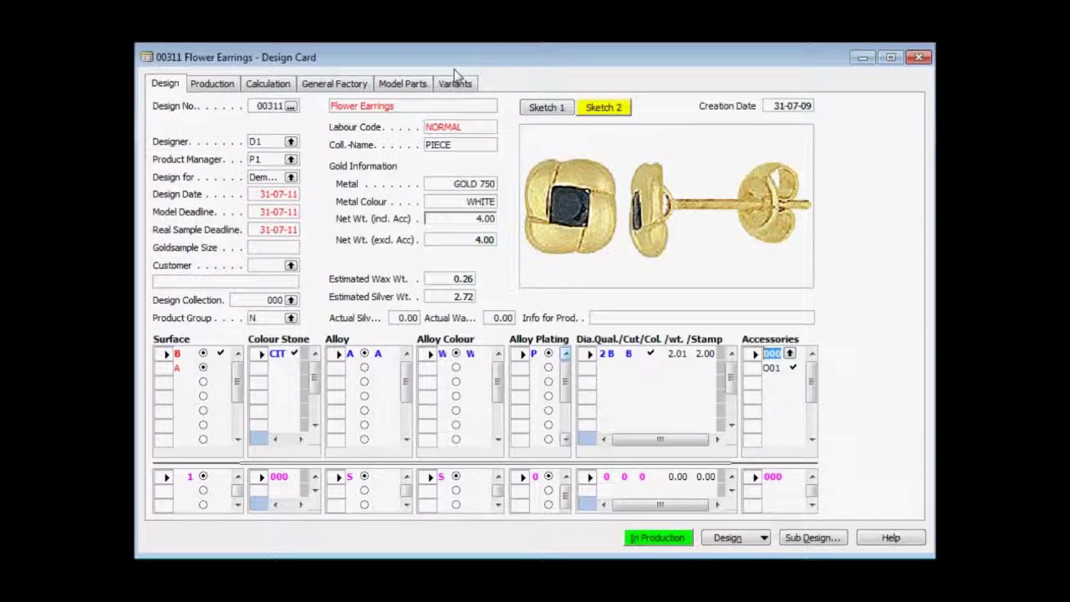
Step: Review the model item number, net and gross weights, standard cost and standard price of the NBCITAWP2BB variant
left_click(453, 87)
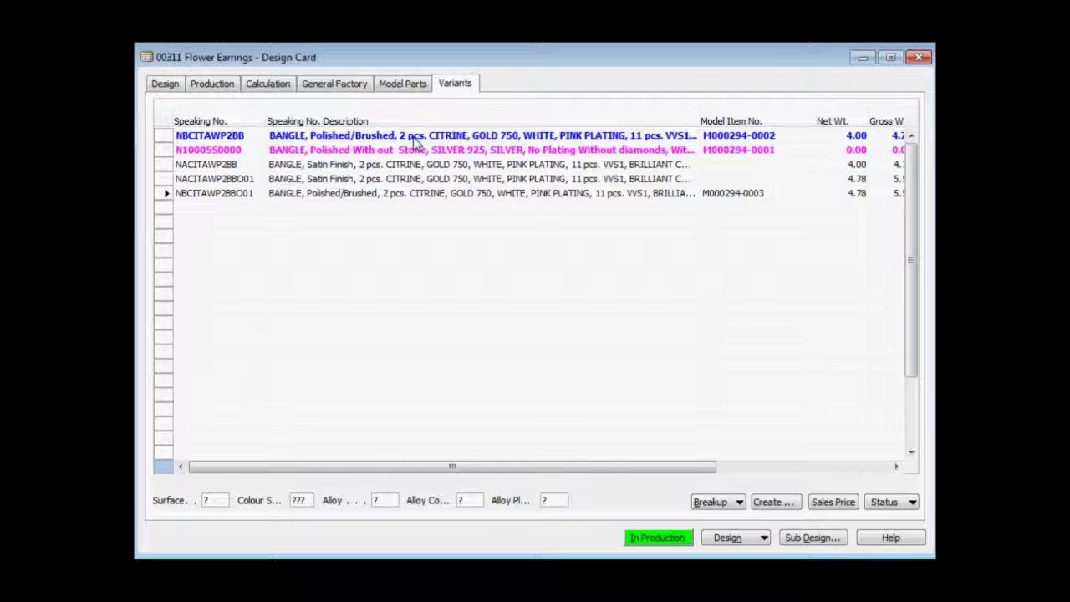
left_click(512, 472)
left_click_drag(512, 472, 707, 461)
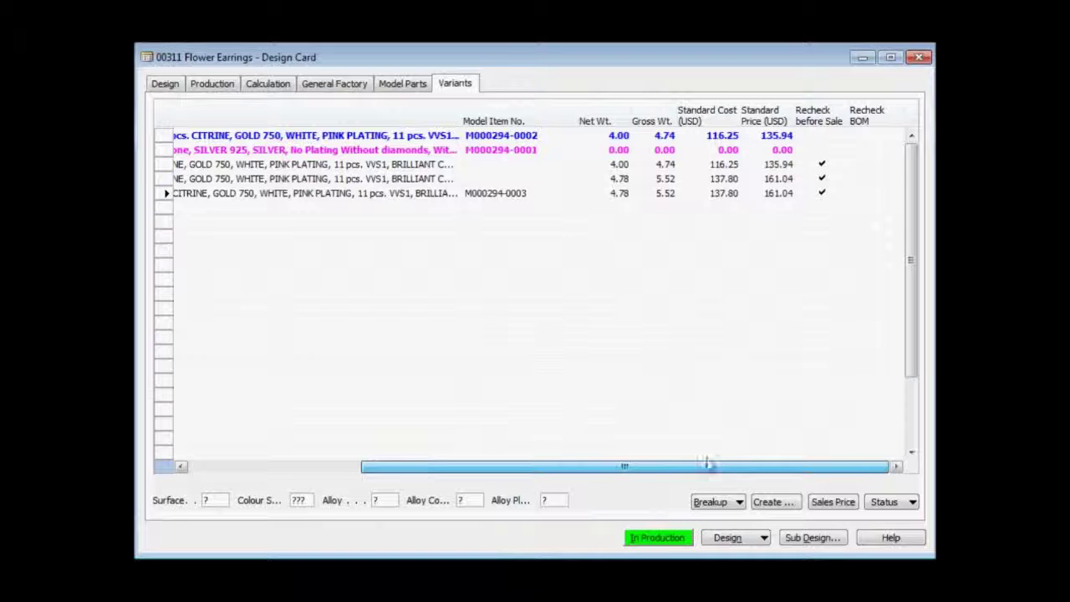
left_click(497, 137)
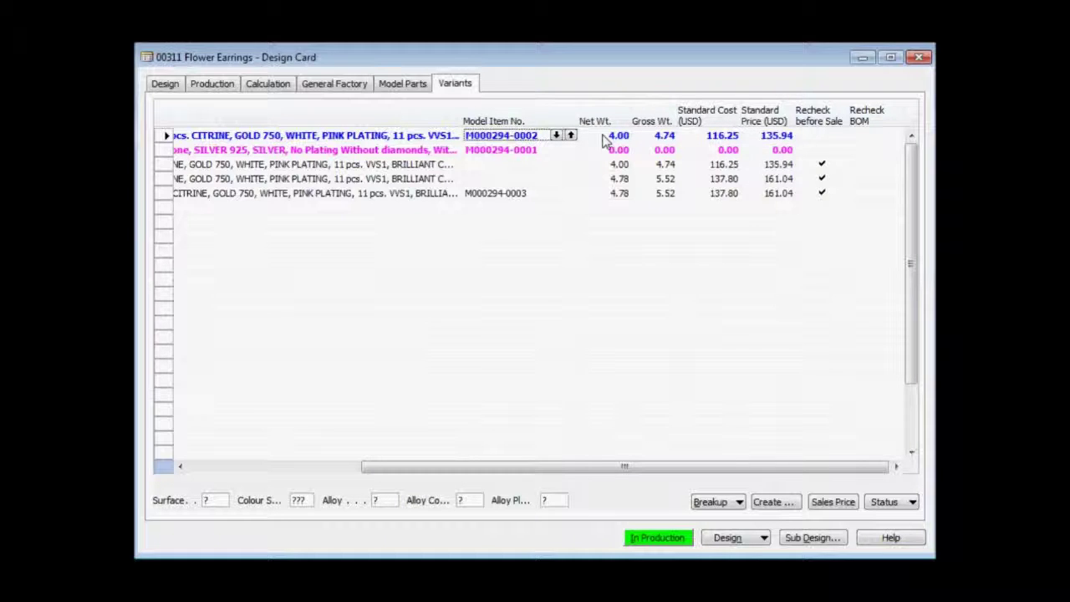
left_click(605, 137)
left_click(644, 137)
left_click(716, 137)
left_click(769, 138)
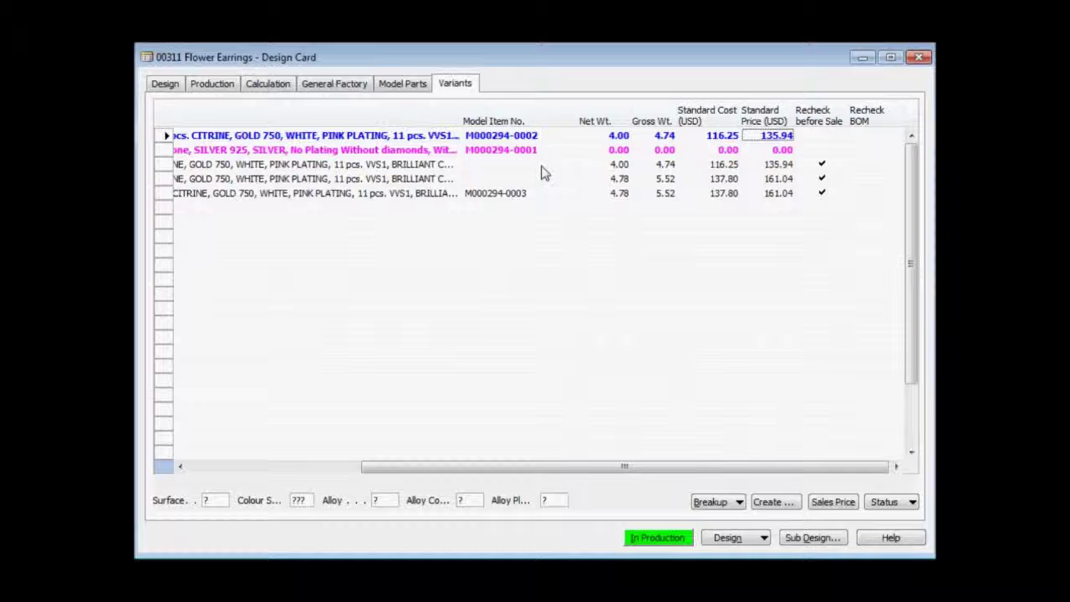
left_click(535, 139)
left_click(571, 139)
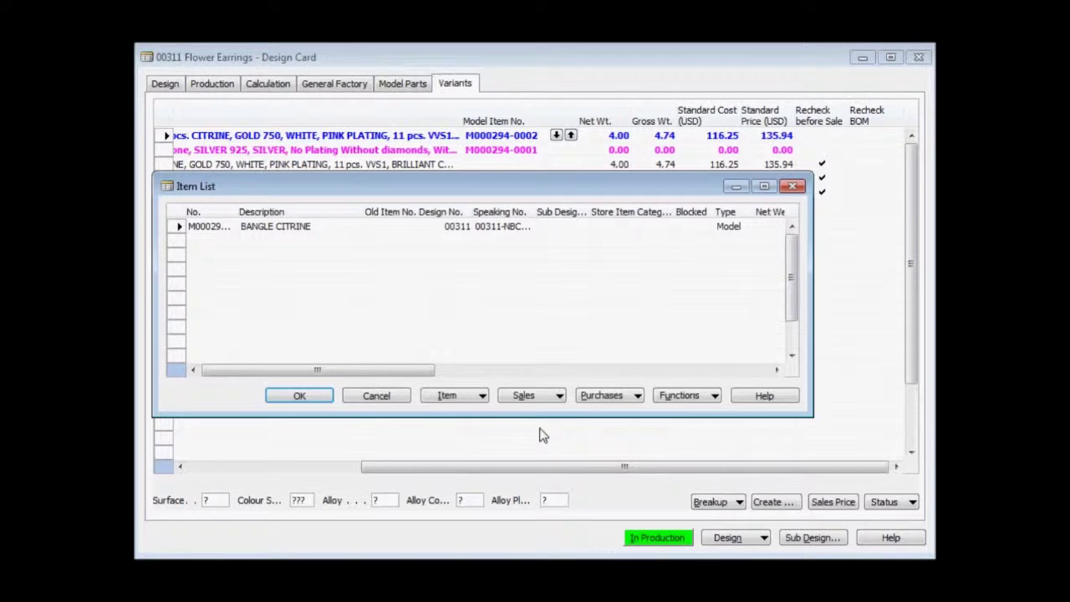
left_click(449, 397)
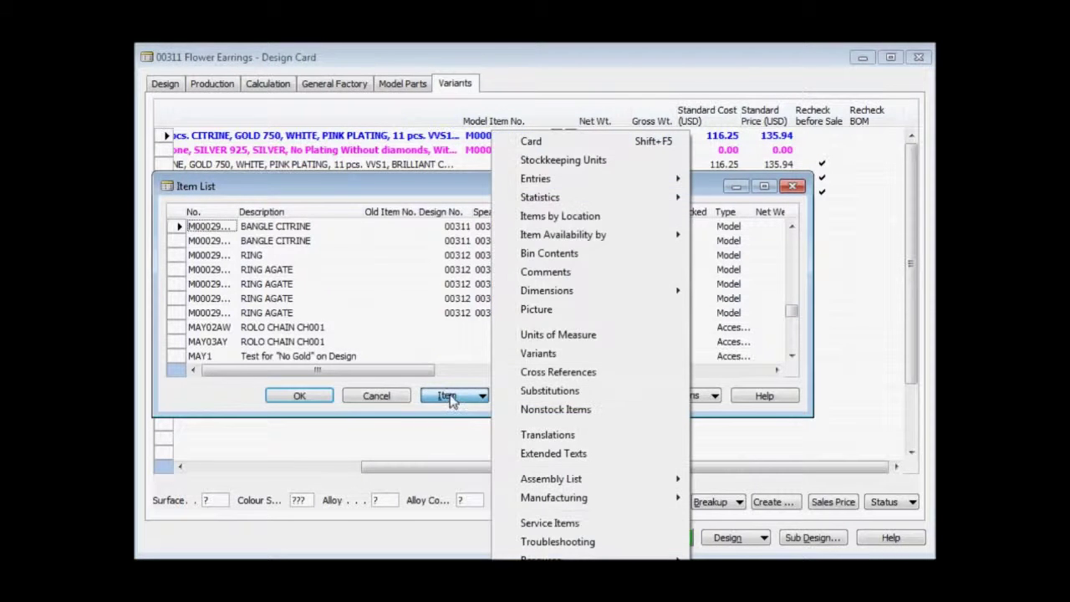
left_click(550, 144)
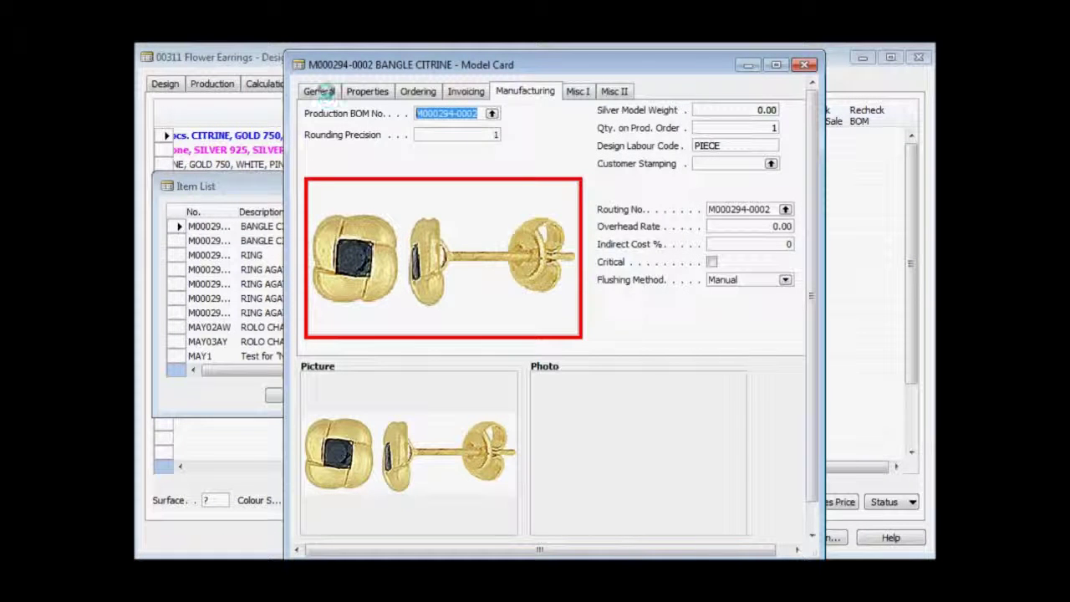
Step: Review the model card's general data, including its speaking number, description and design number
left_click(325, 94)
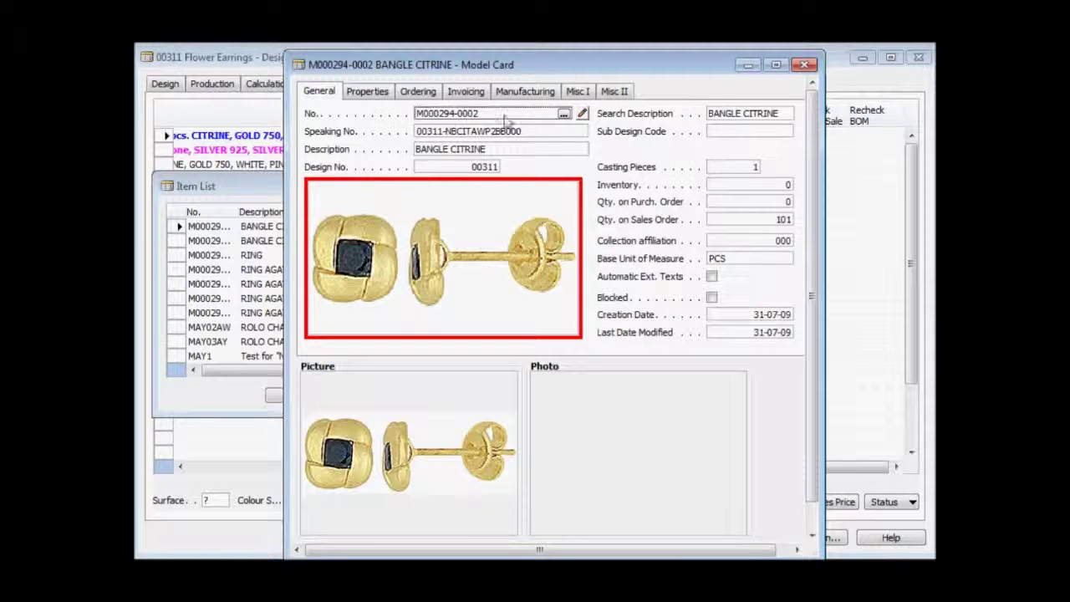
left_click(494, 133)
left_click(492, 151)
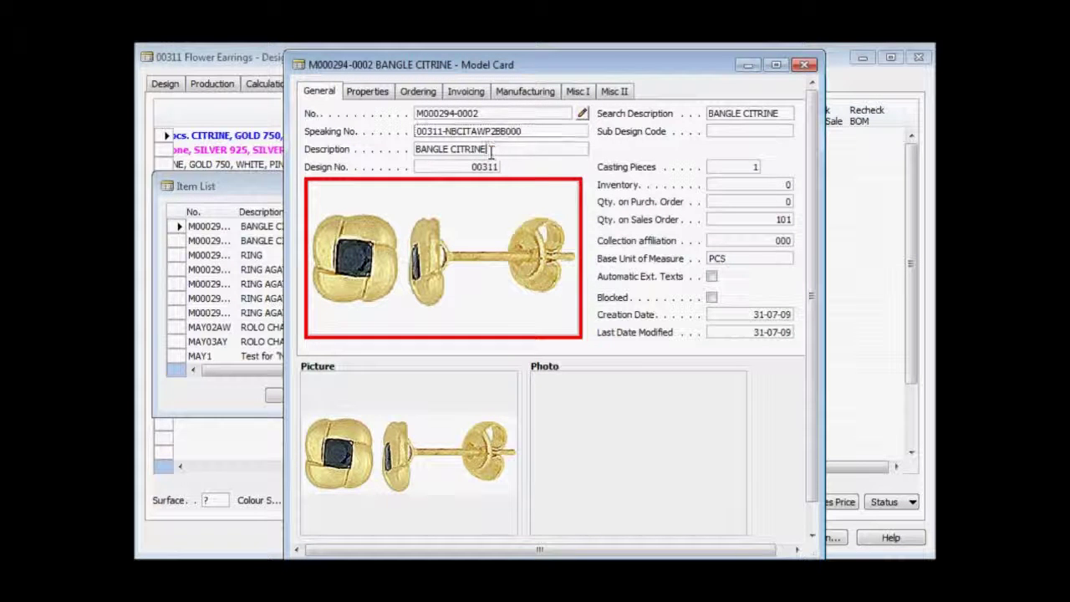
left_click(475, 169)
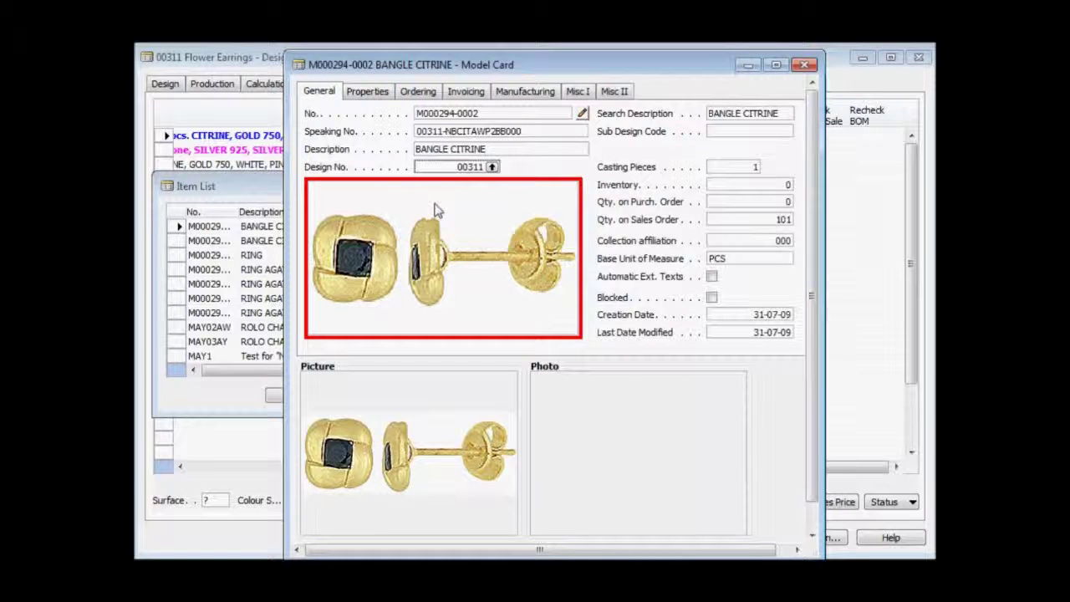
Step: Review the model card's properties, covering net and gross weight, diamond carats, colour stone weight, and the product and surface codes
left_click(369, 94)
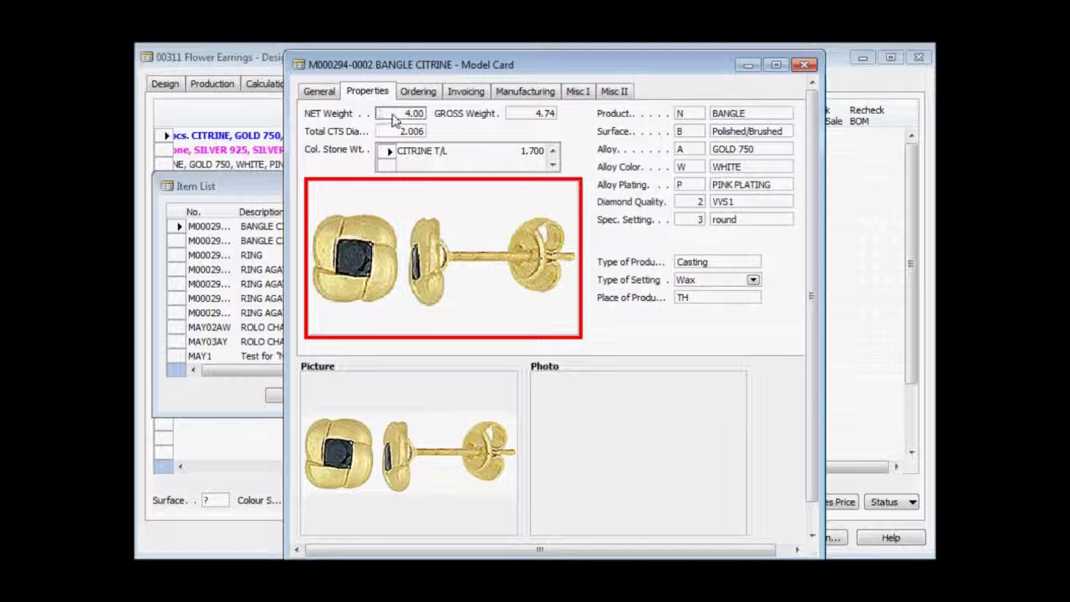
left_click(513, 113)
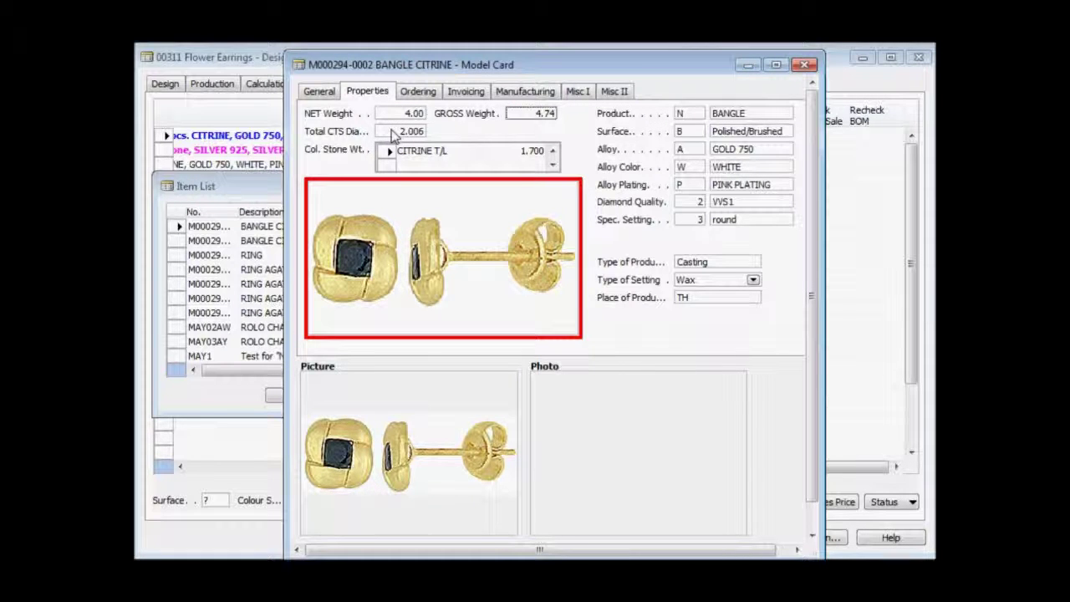
left_click(394, 134)
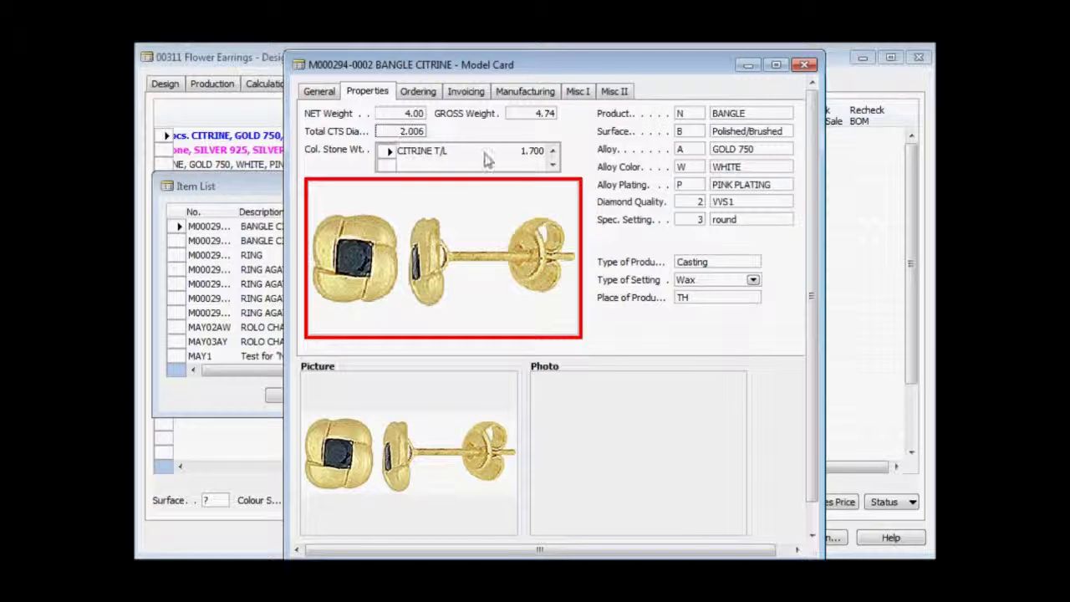
left_click(513, 154)
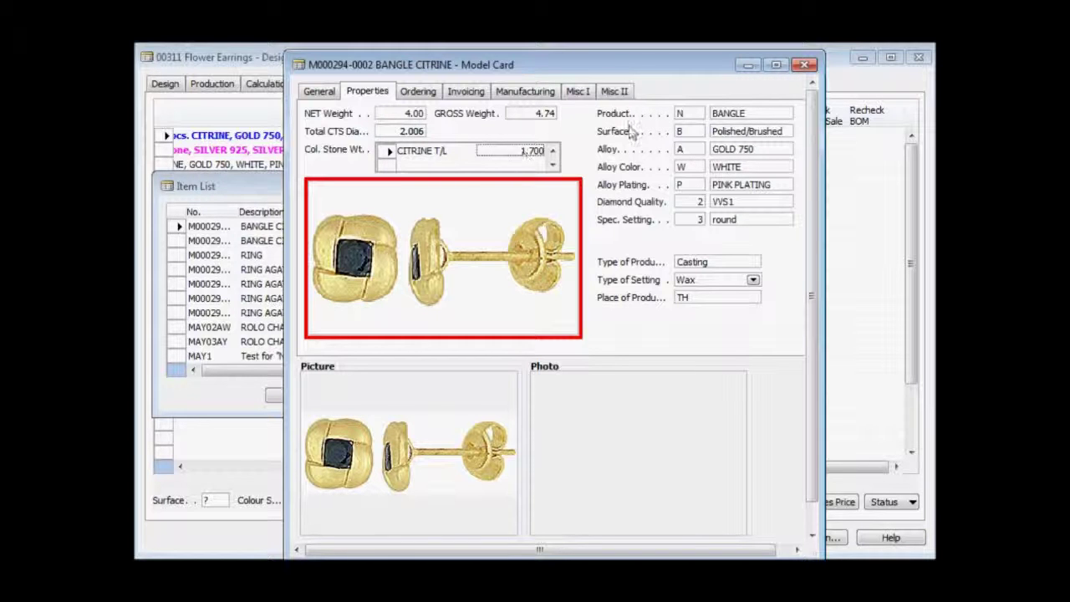
left_click(688, 112)
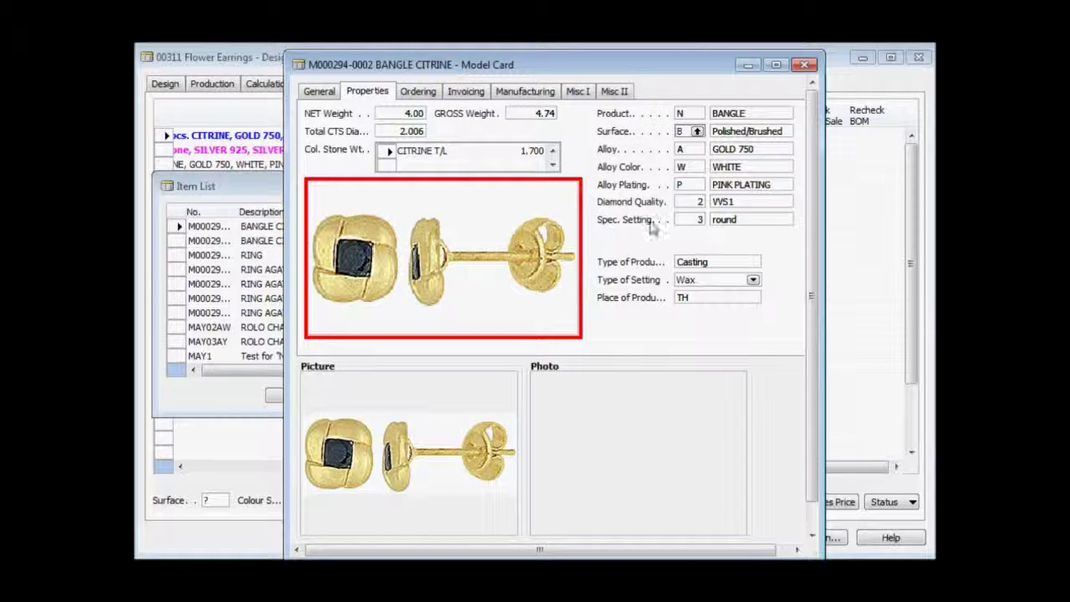
Step: Open the production BOM from the model card's manufacturing data, examine its metal parts and stone lines, and close it
left_click(522, 93)
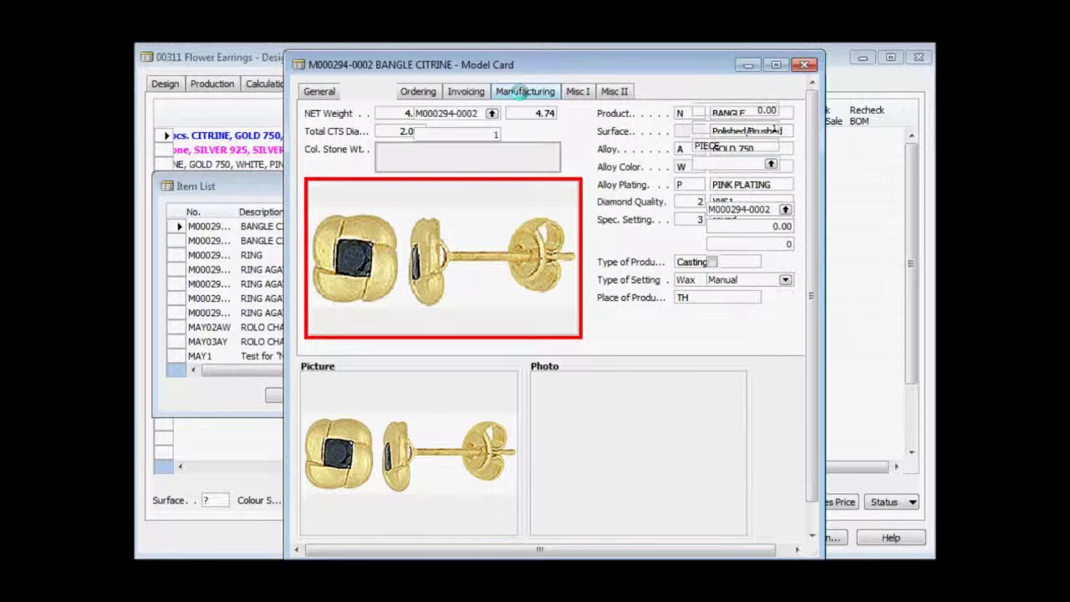
left_click(491, 113)
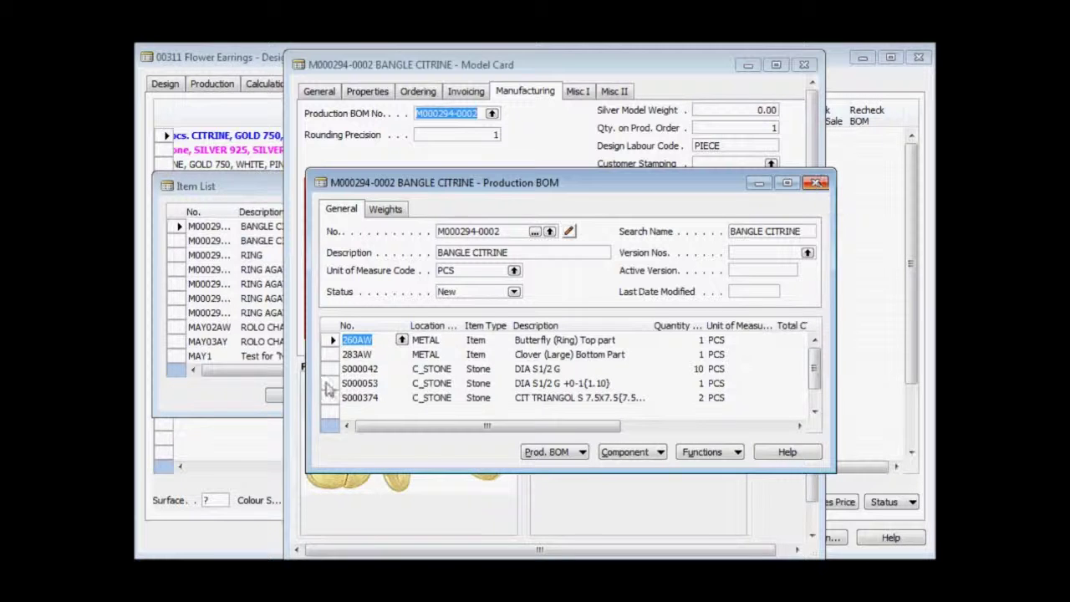
left_click_drag(331, 341, 330, 386)
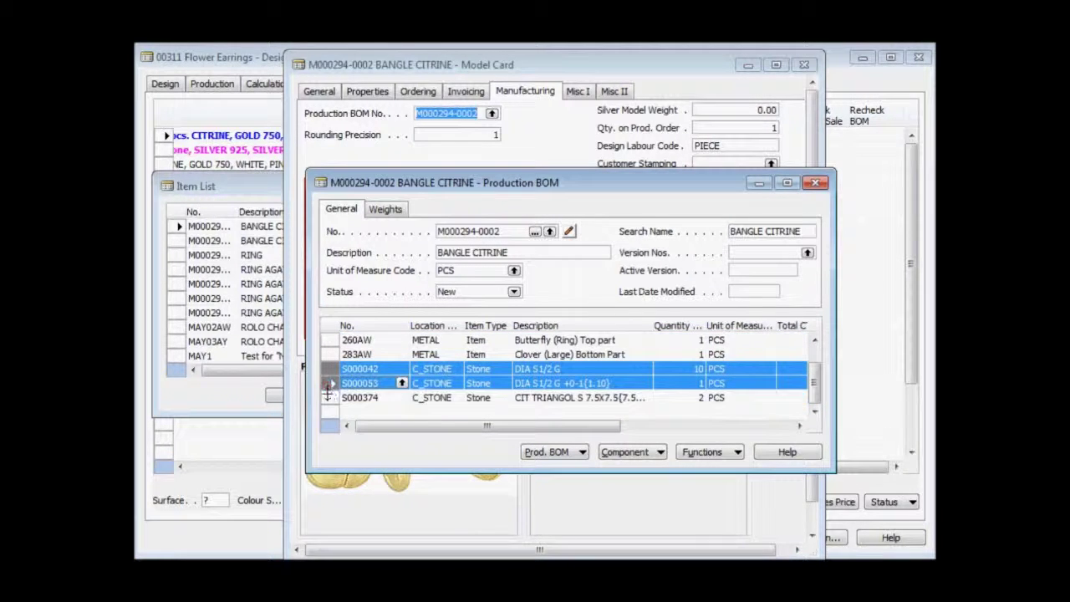
left_click(332, 398)
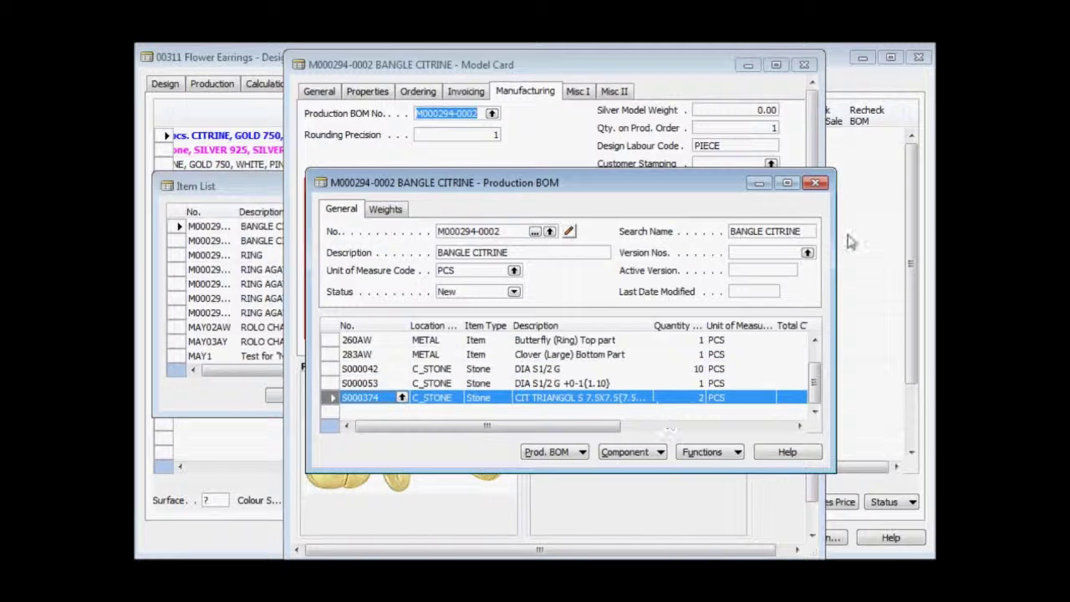
left_click(816, 185)
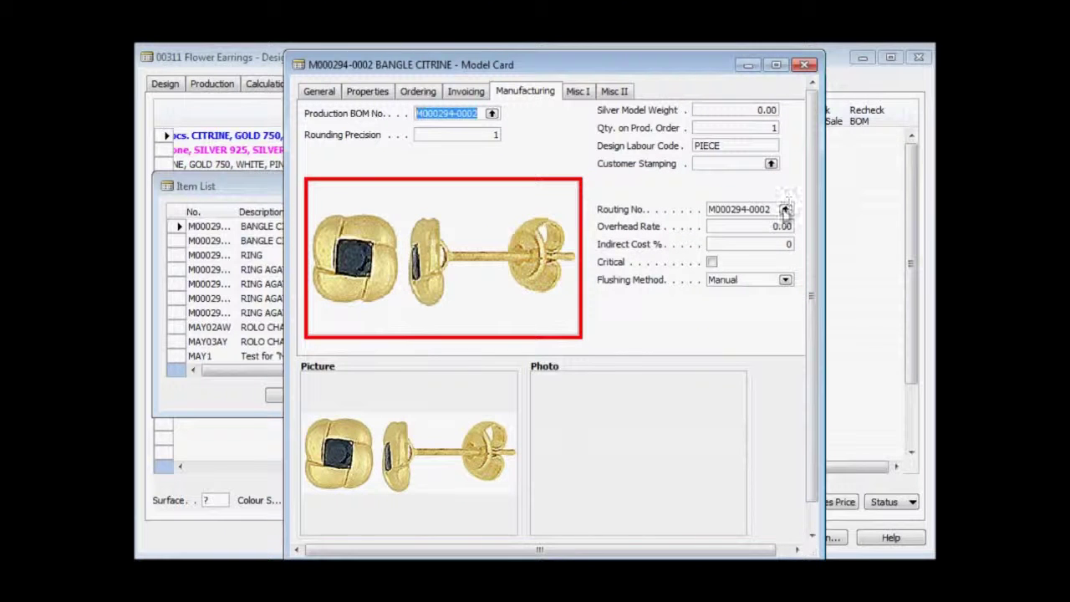
Step: Open the routing card linked to the model, widen its work center number column to review the operations, and close the routing windows
left_click(786, 209)
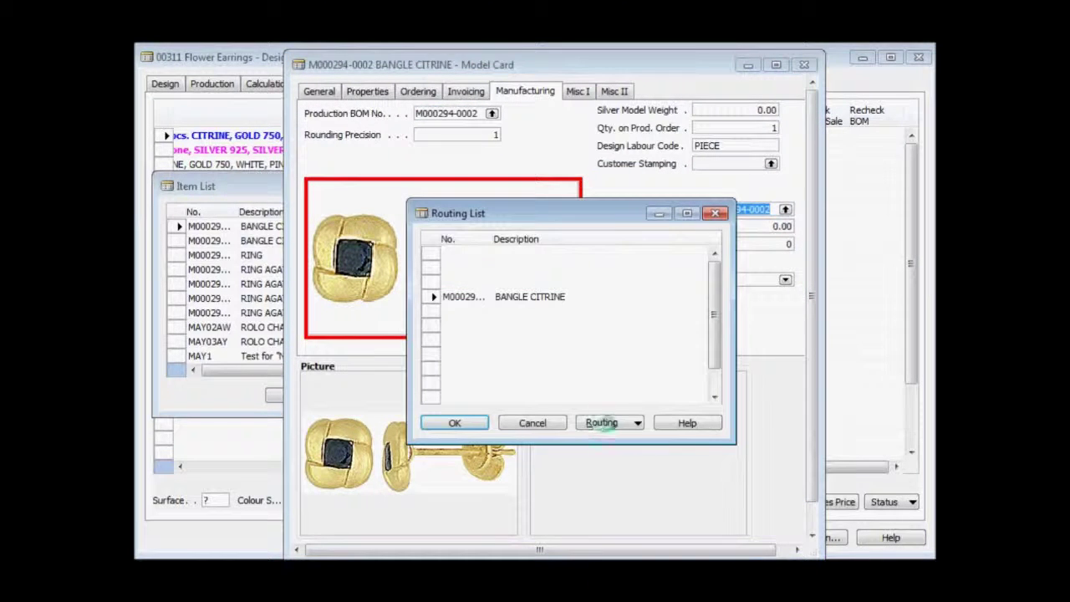
left_click(603, 422)
left_click(614, 444)
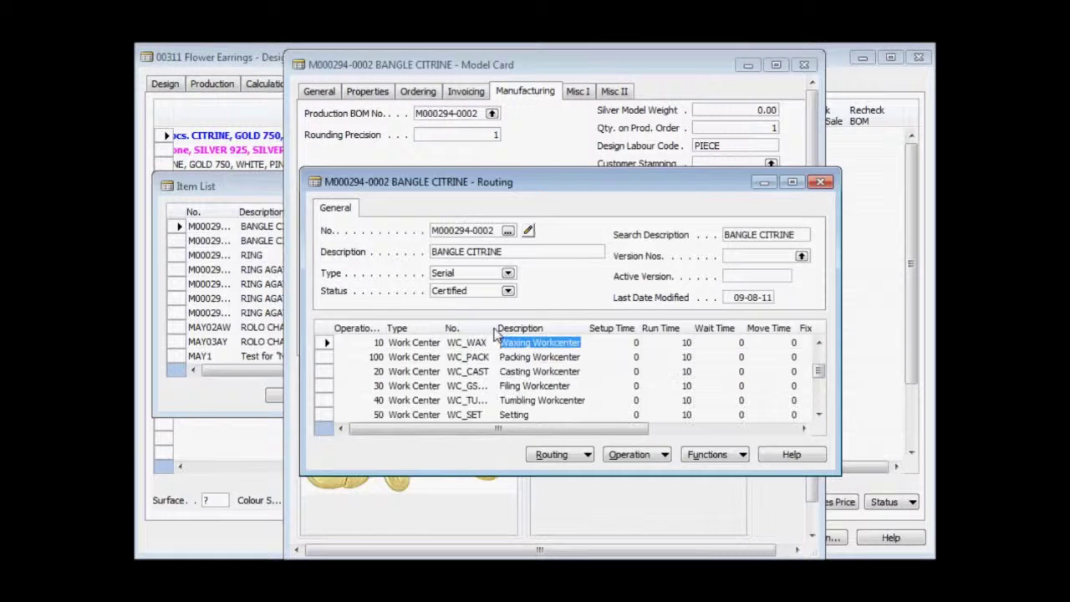
left_click_drag(491, 328, 545, 329)
left_click_drag(543, 172, 558, 114)
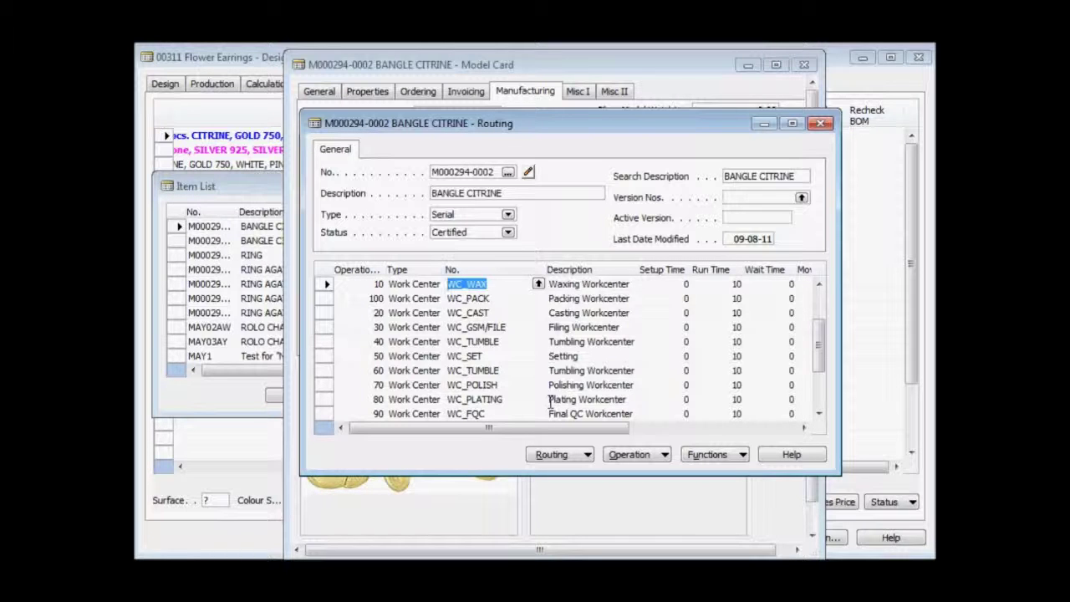
left_click(820, 123)
left_click(714, 213)
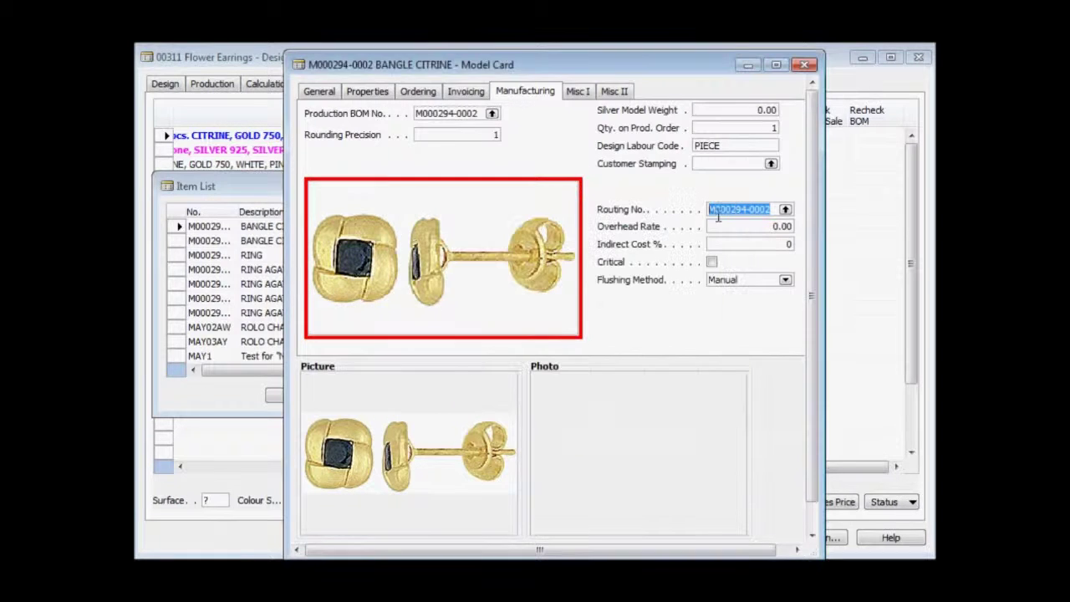
Step: Close the model card and item list to return to the design's variants, and bring the first variant columns back into view
left_click(805, 66)
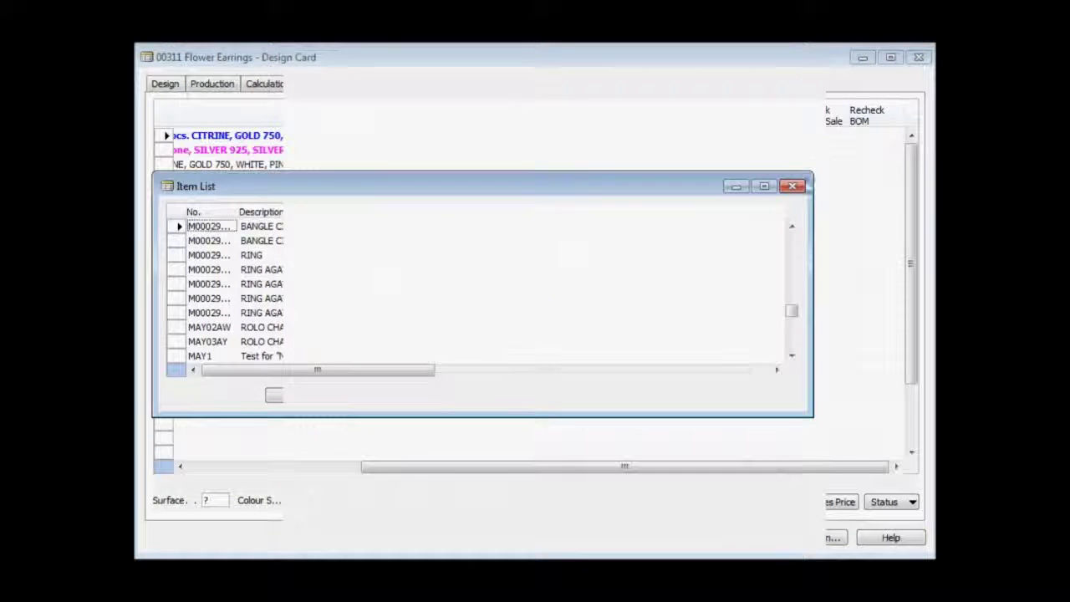
left_click(799, 187)
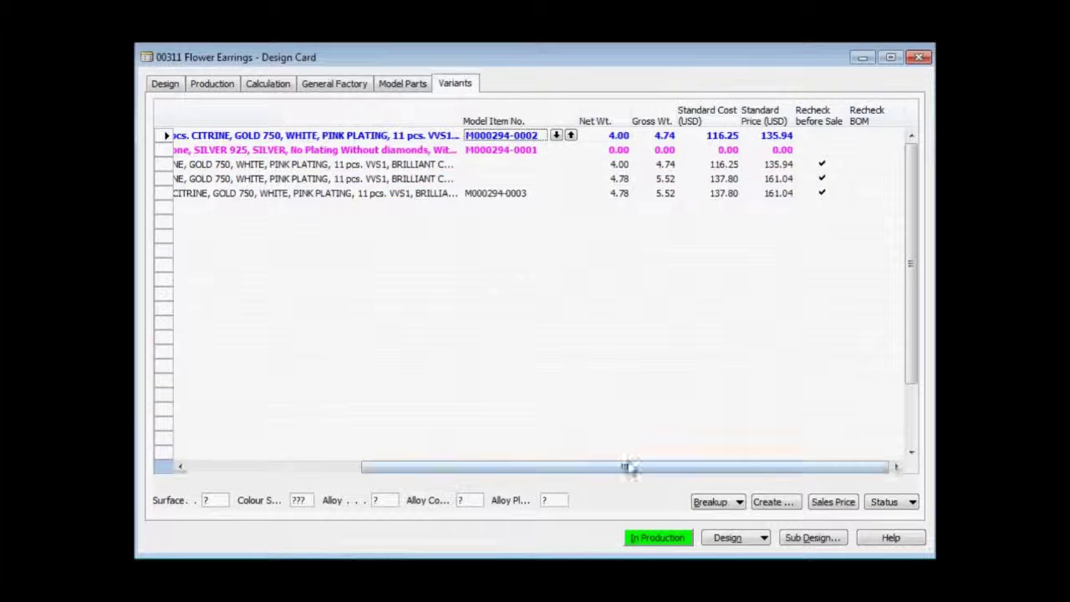
left_click_drag(632, 472, 435, 474)
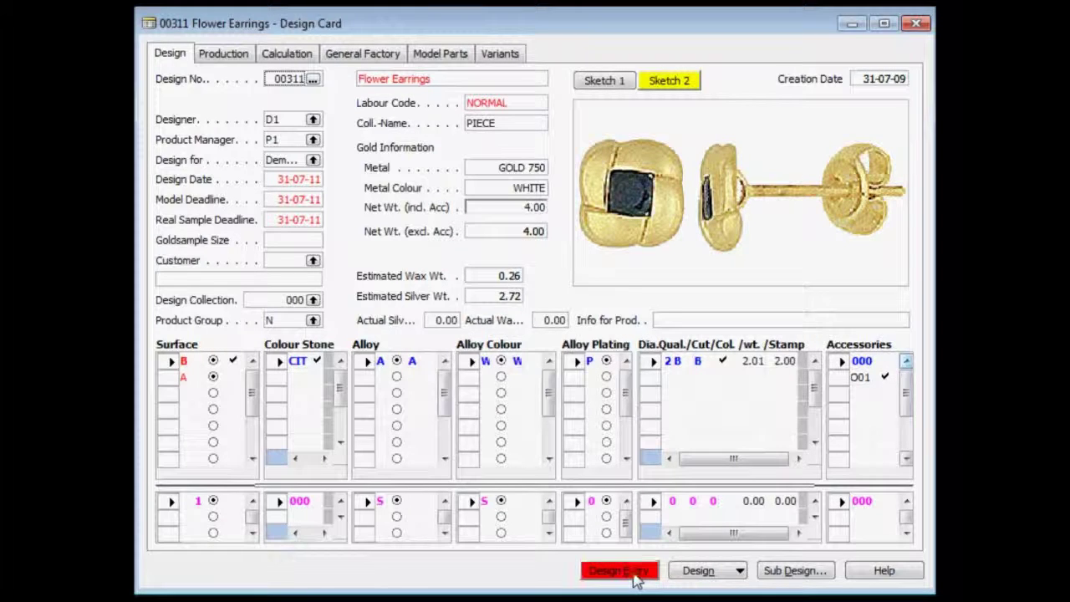
Step: Advance the design's status from Design Entry to Model Making, and start moving it on to the following stage
left_click(634, 577)
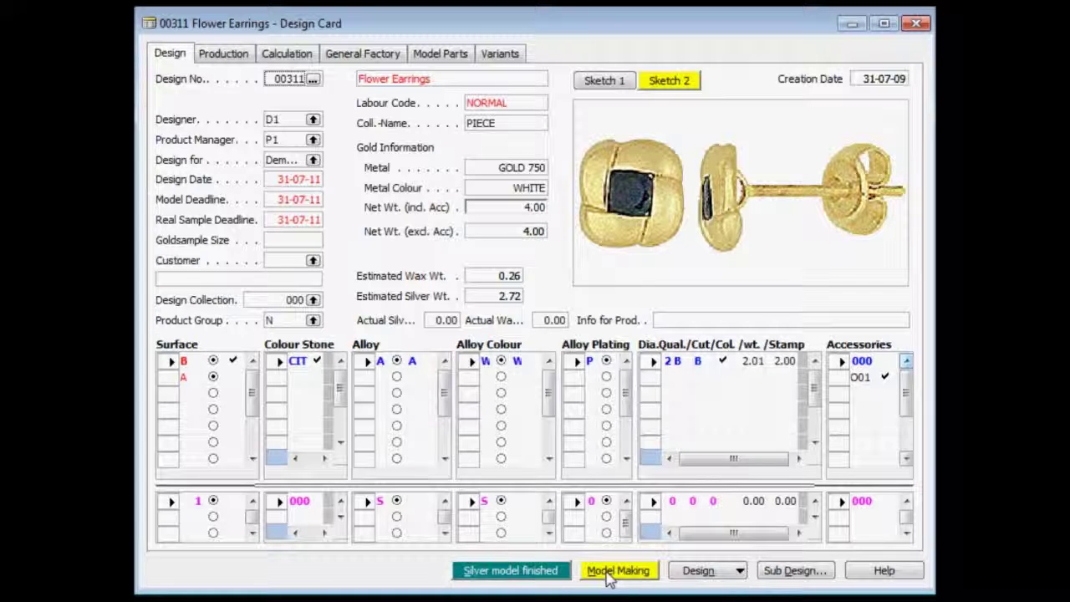
left_click(608, 572)
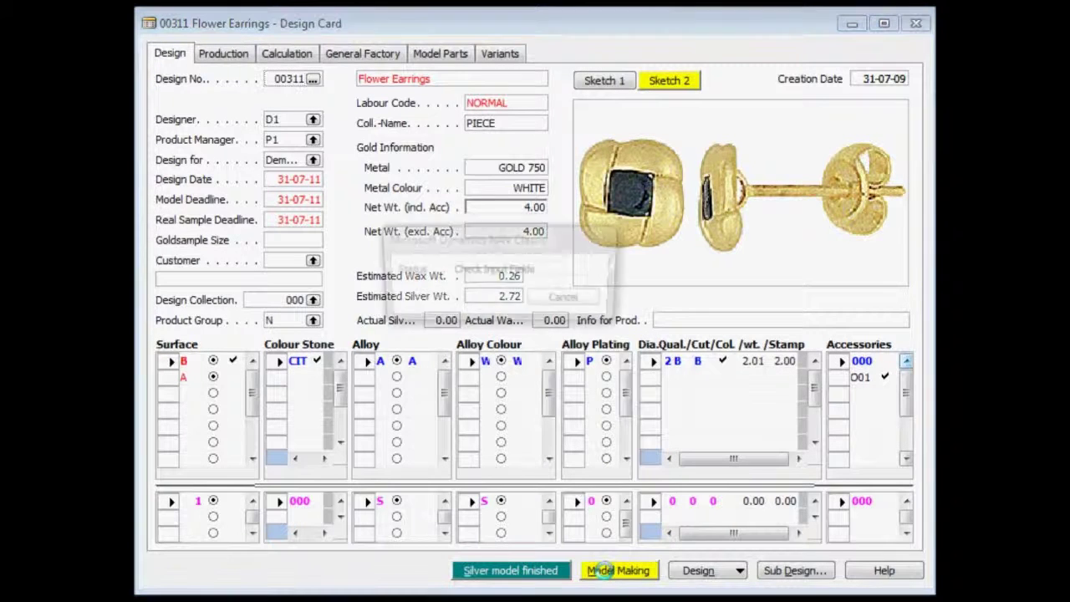